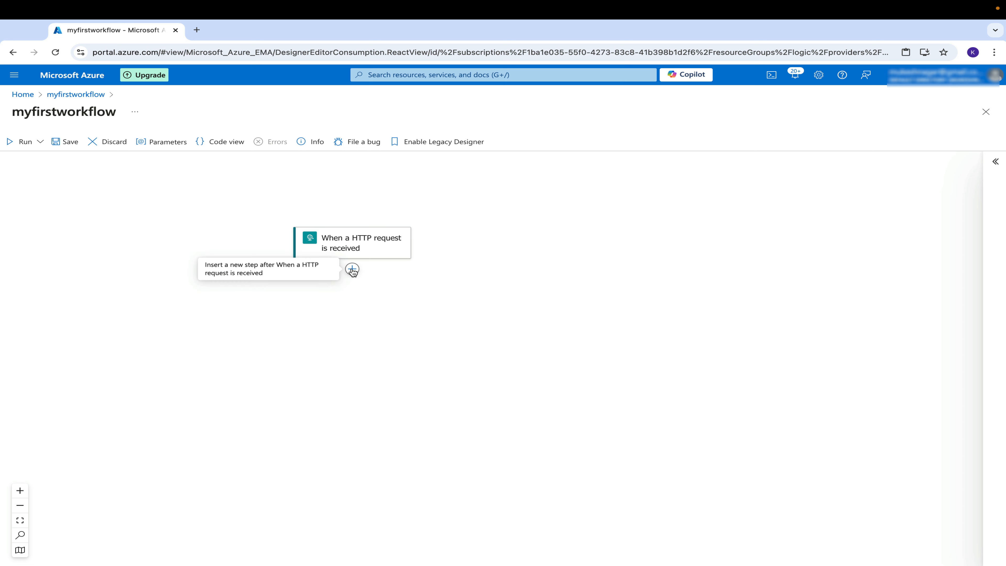
# Add an Initialize variable action directly after the HTTP request trigger.
pyautogui.click(352, 269)
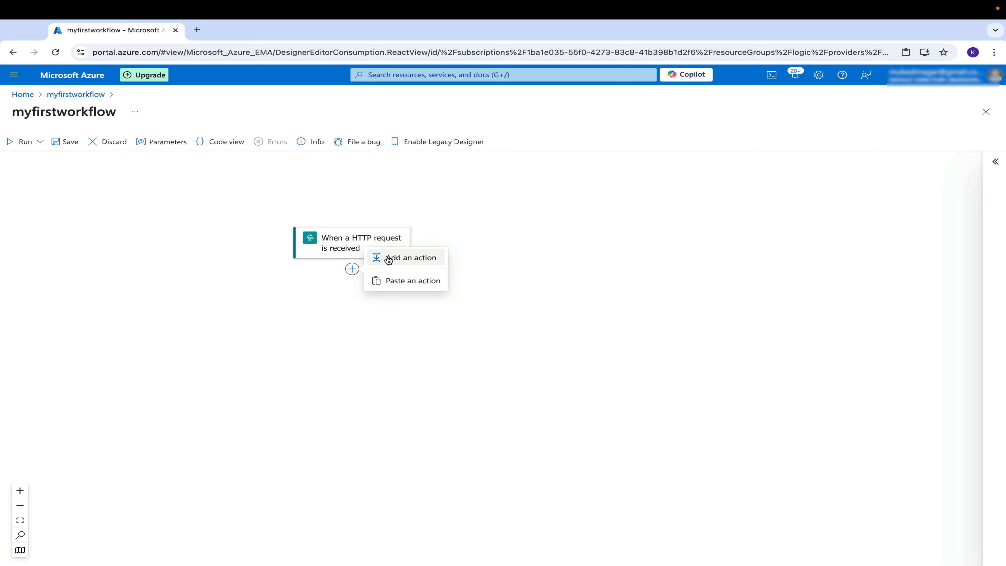
pyautogui.click(427, 259)
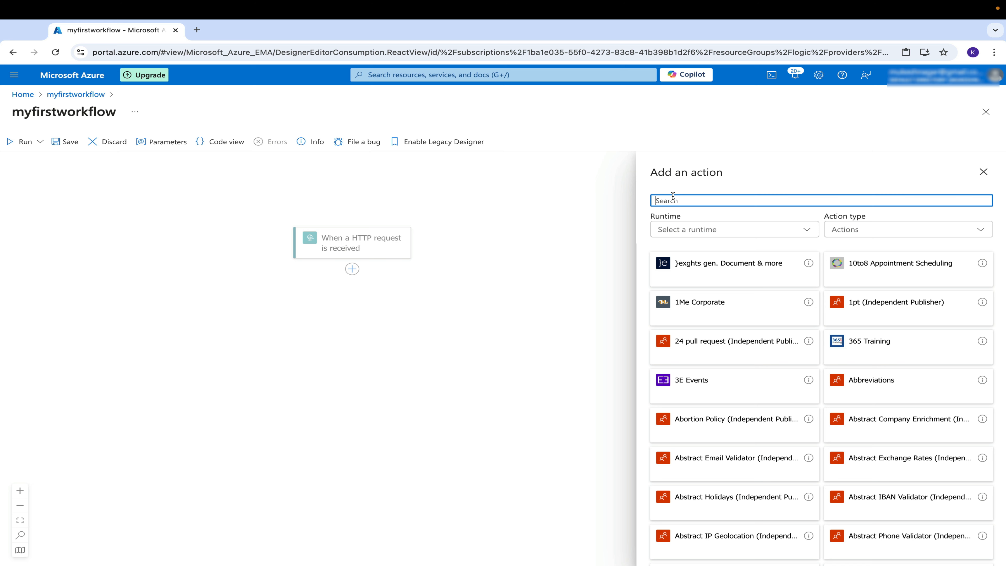
pyautogui.write('va')
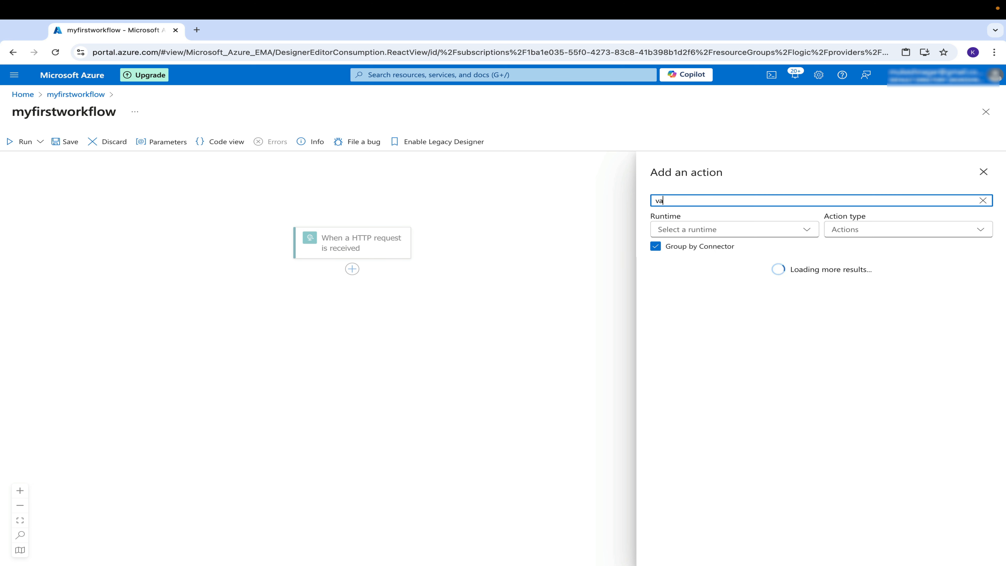
pyautogui.click(946, 304)
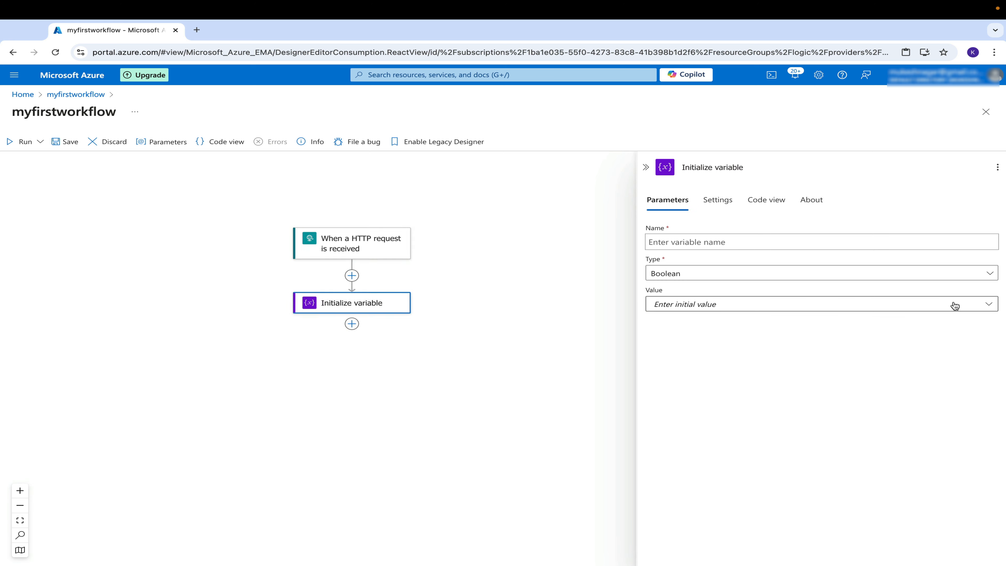
# Name the variable result, set its type to Object without an initial value, and save the workflow.
pyautogui.click(670, 244)
pyautogui.write('result')
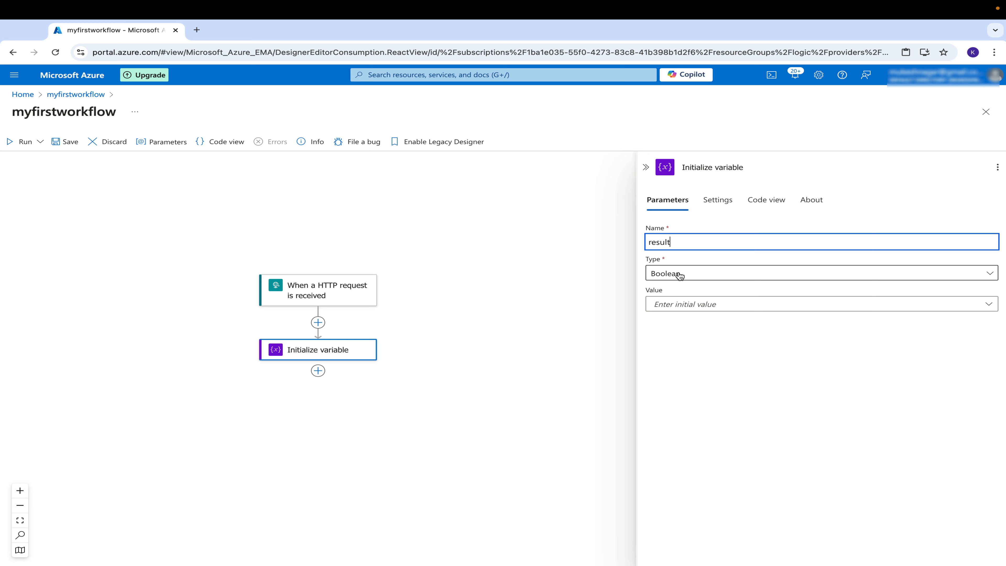
pyautogui.click(680, 275)
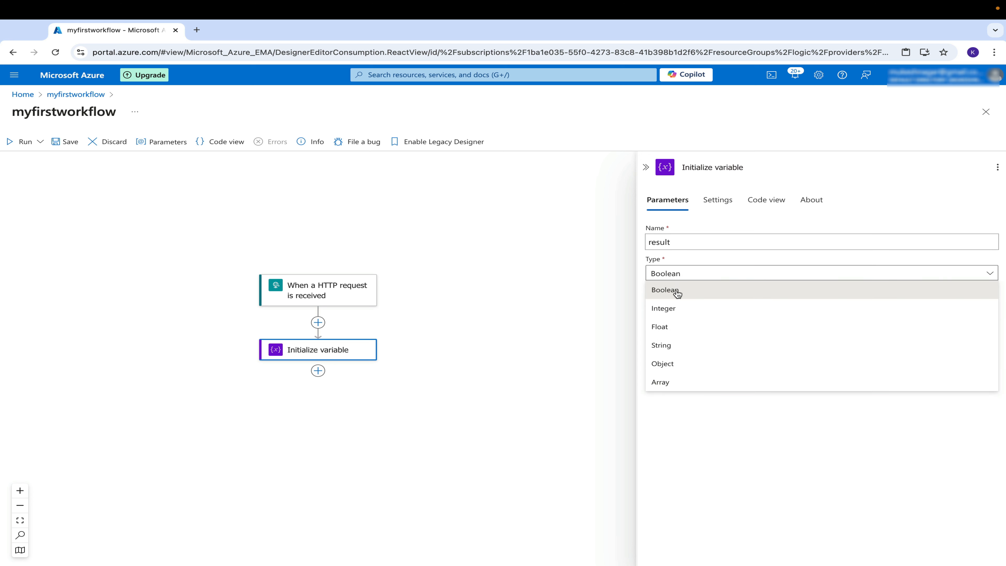
pyautogui.click(679, 362)
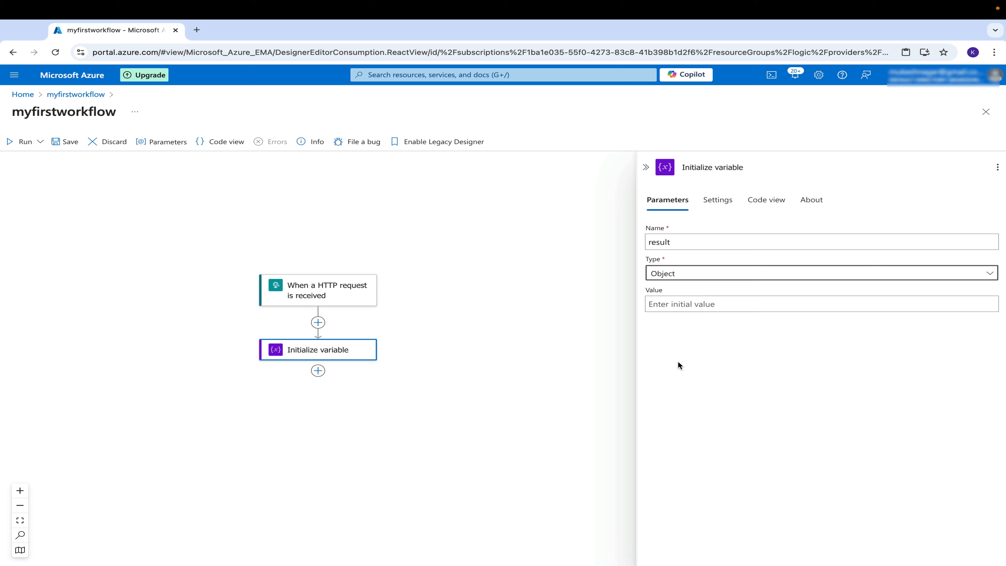
pyautogui.click(671, 307)
pyautogui.click(483, 242)
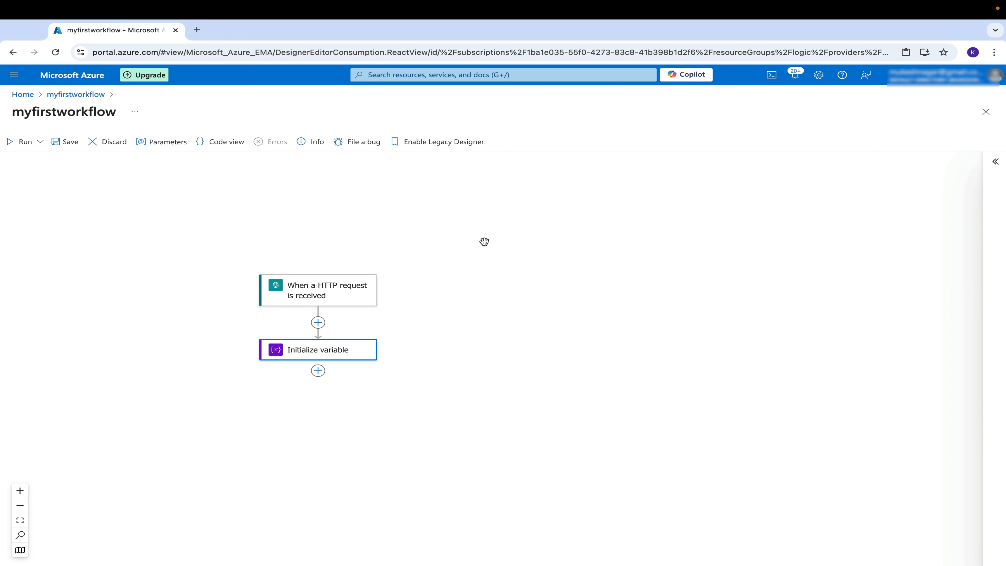
pyautogui.click(81, 143)
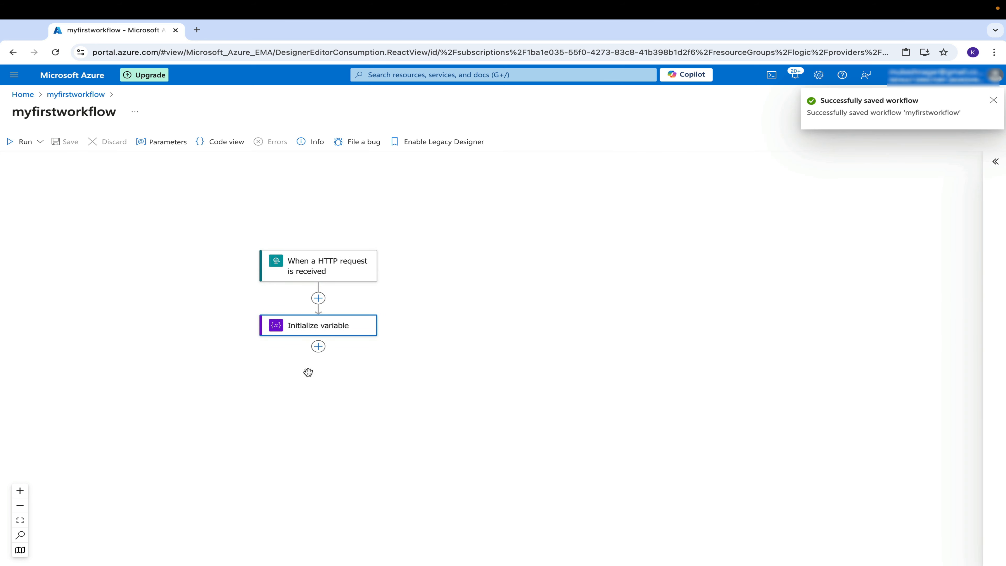
# Add a For each control action after the Initialize variable action.
pyautogui.click(318, 346)
pyautogui.click(360, 336)
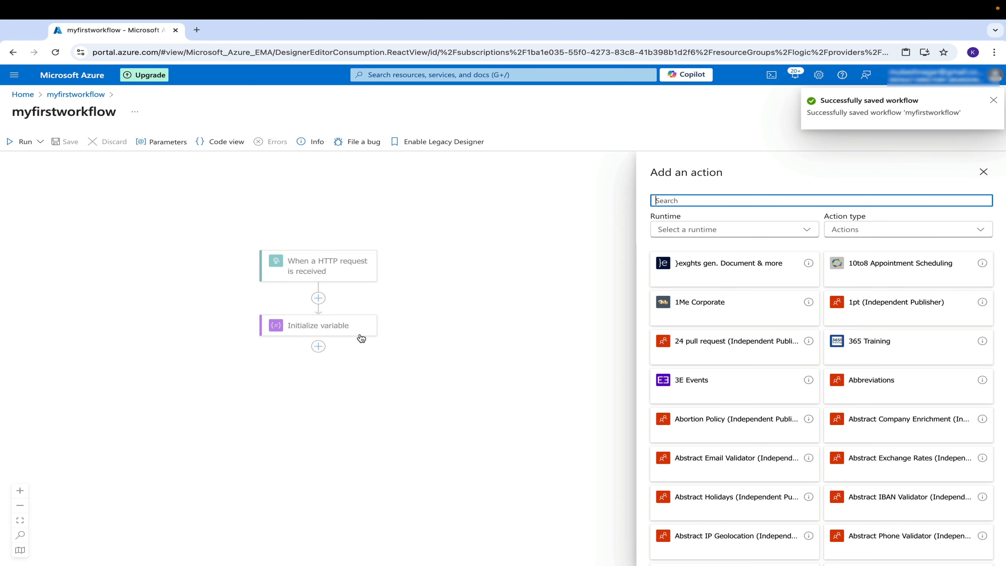
pyautogui.write('fo')
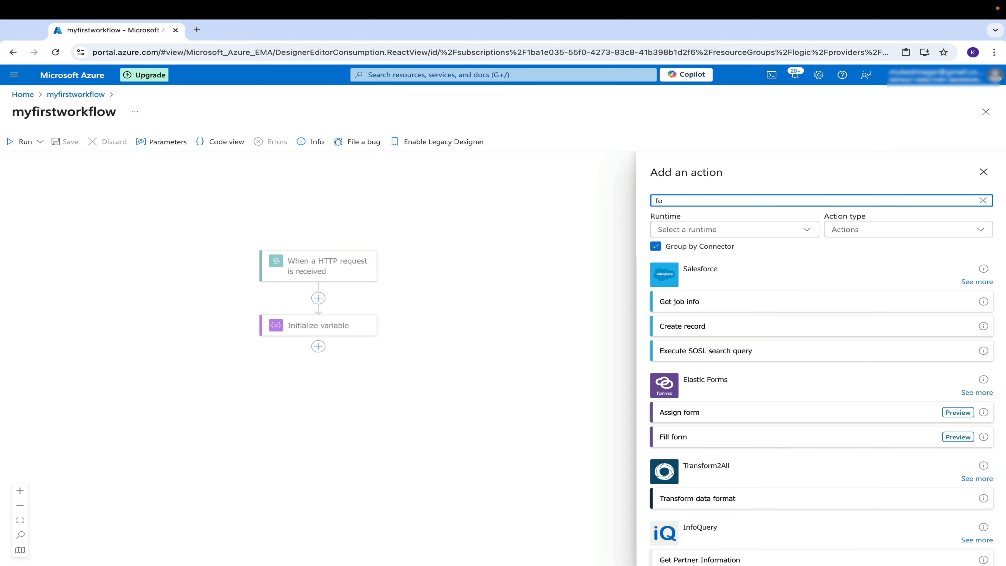
pyautogui.write('reach')
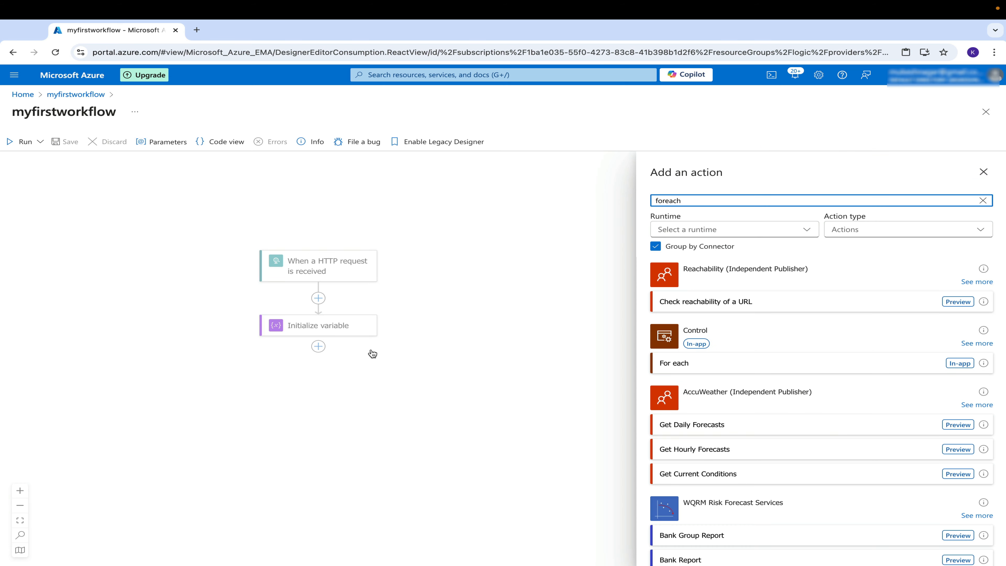
pyautogui.click(955, 365)
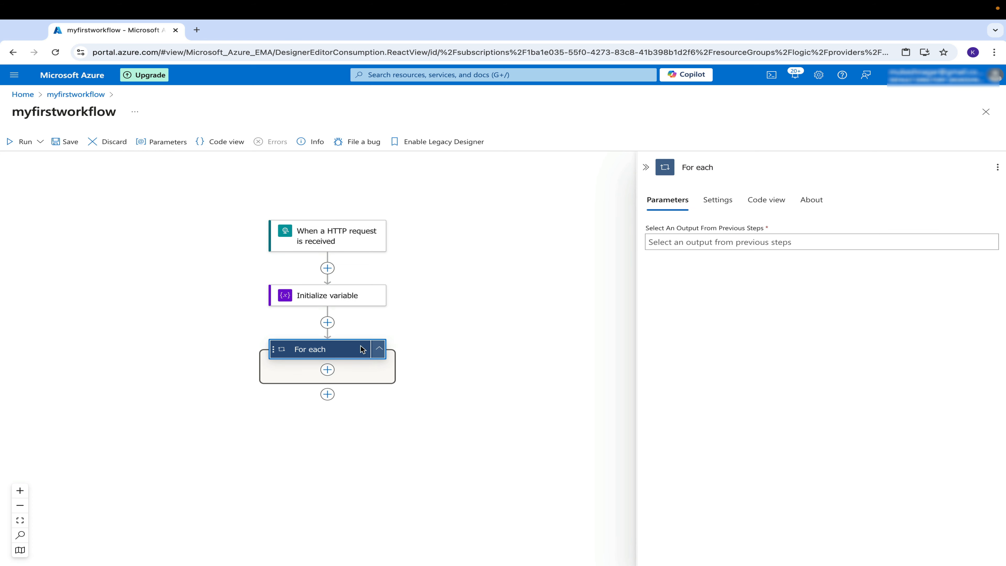
# Set the For each loop to iterate over the HTTP trigger's Body output and save the workflow.
pyautogui.click(664, 242)
pyautogui.click(634, 249)
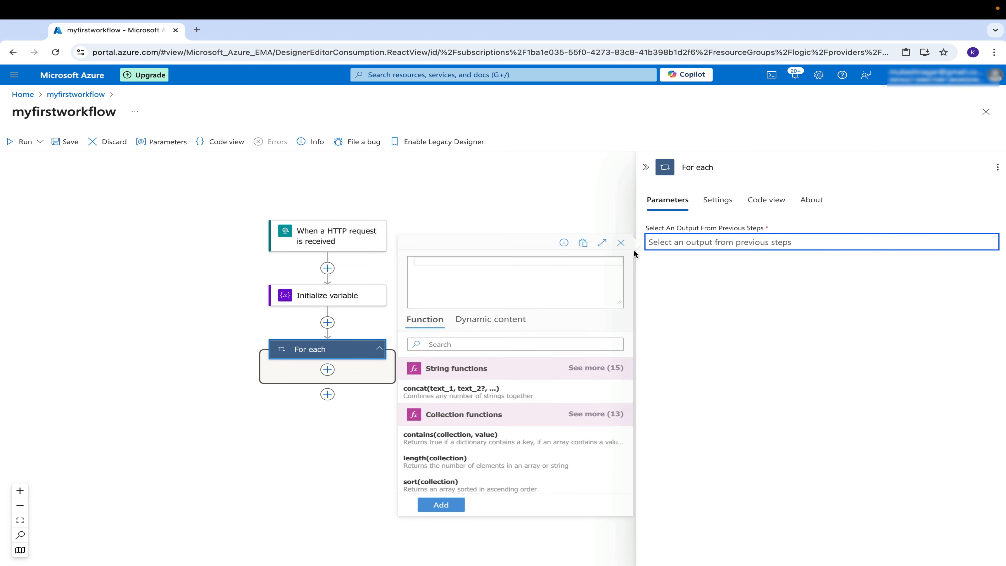
pyautogui.click(483, 321)
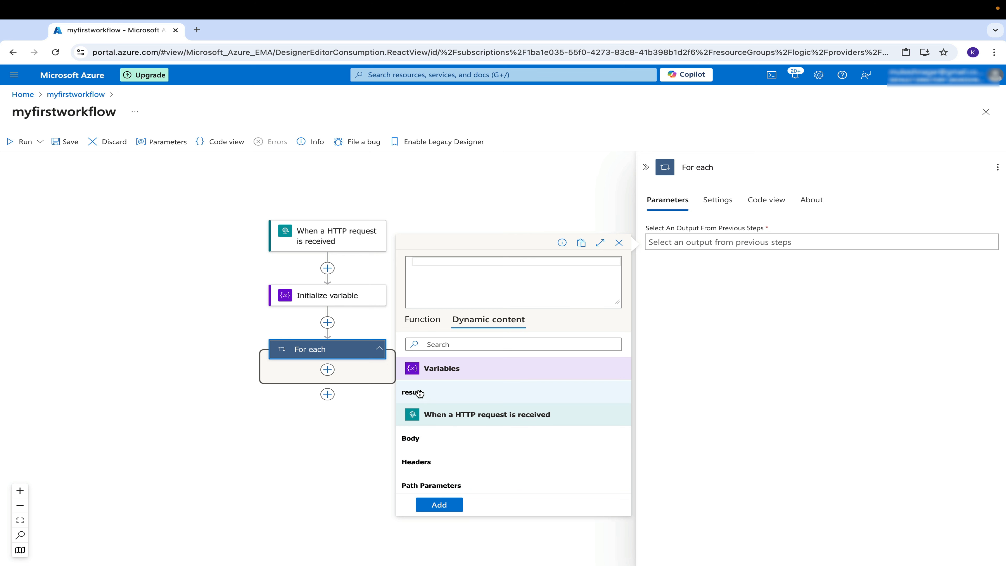
pyautogui.click(419, 442)
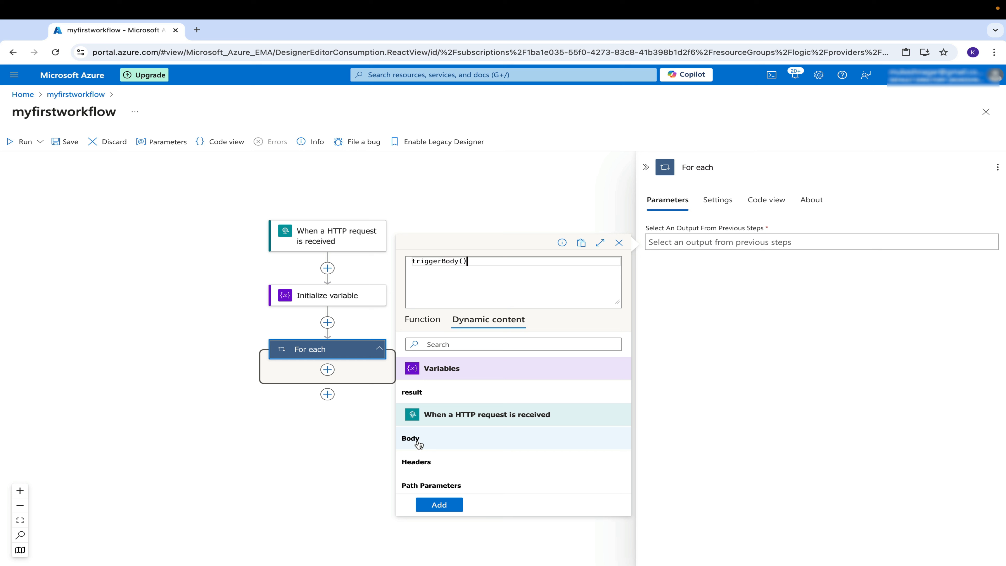
pyautogui.click(444, 510)
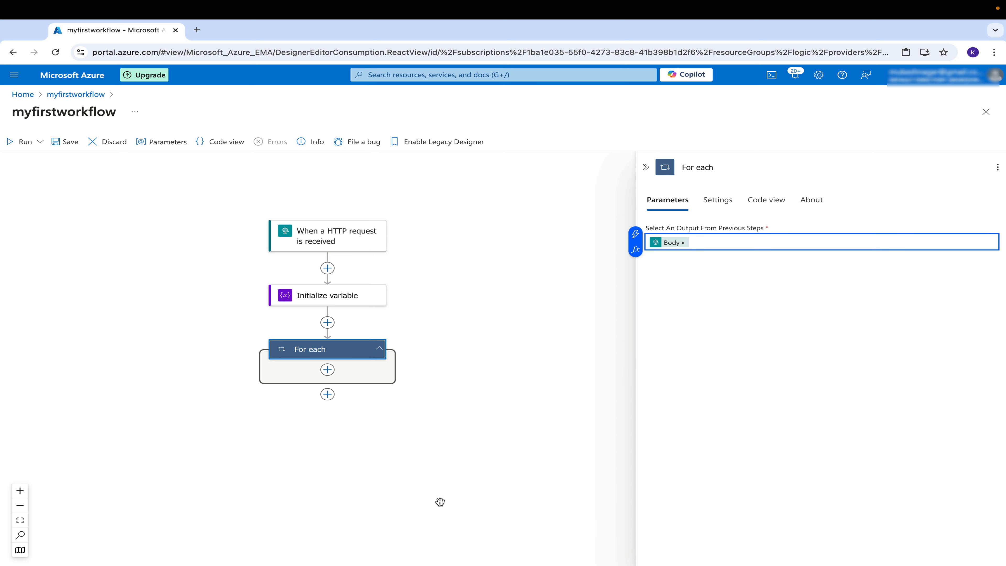
pyautogui.click(59, 146)
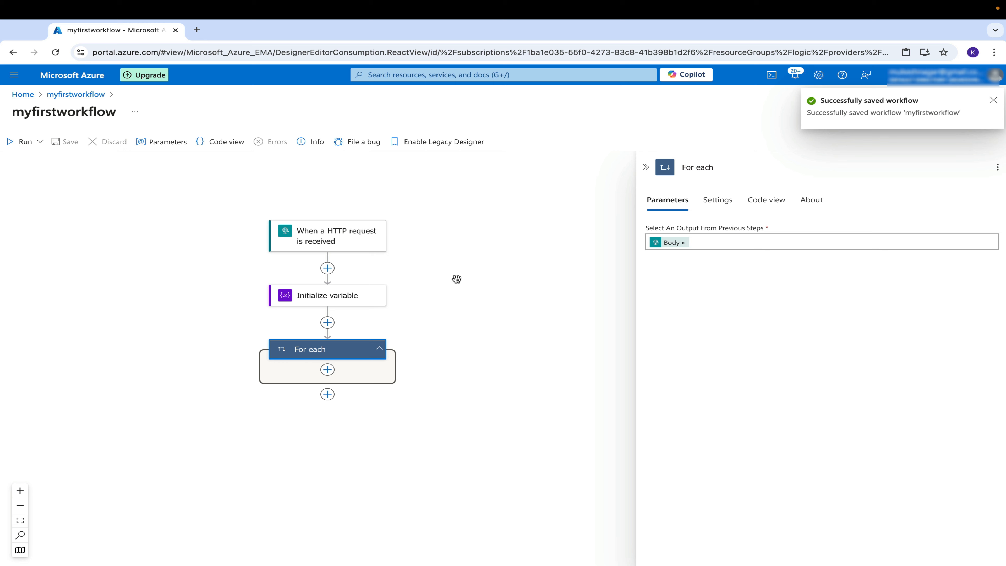
# Add a Condition control action inside the For each loop.
pyautogui.click(327, 369)
pyautogui.click(386, 359)
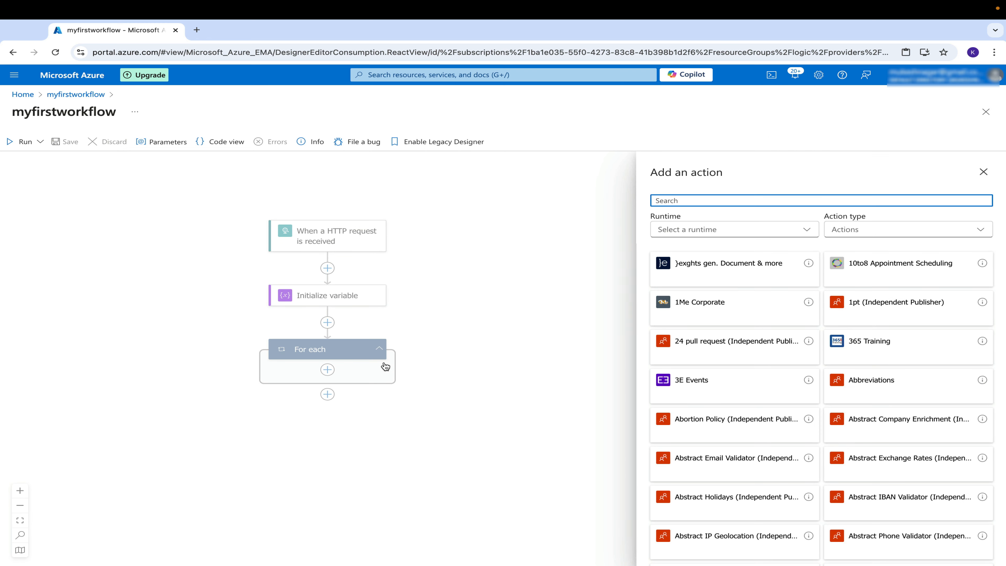
pyautogui.write('cond')
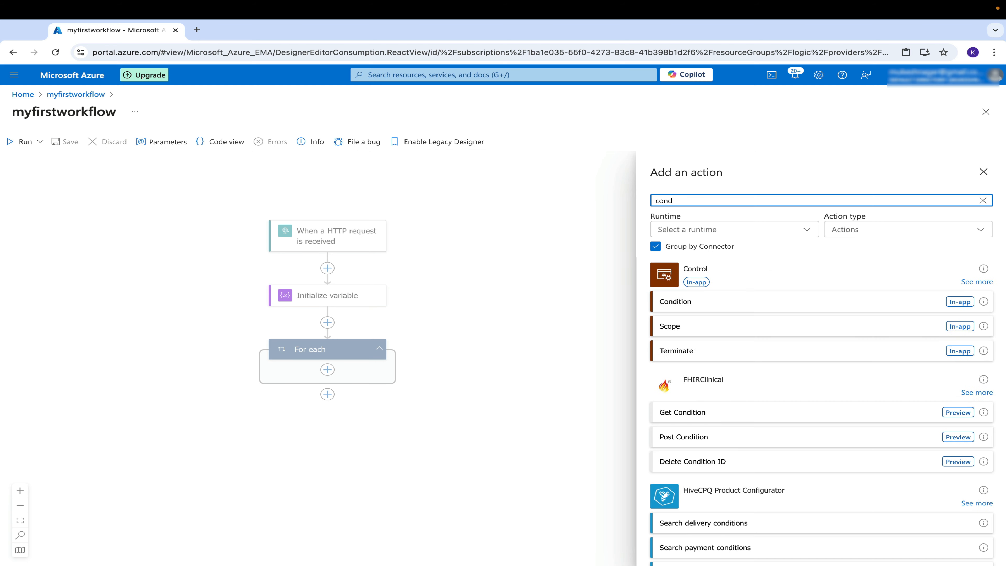
pyautogui.click(958, 300)
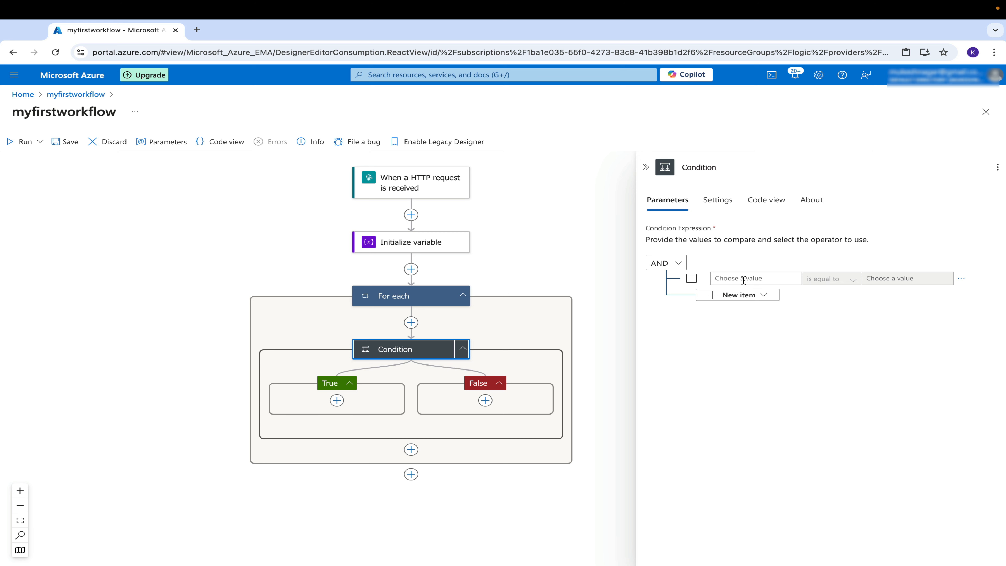
# Set the condition's first value to the expression items('For_each')?['status'], based on the loop's current item.
pyautogui.click(725, 279)
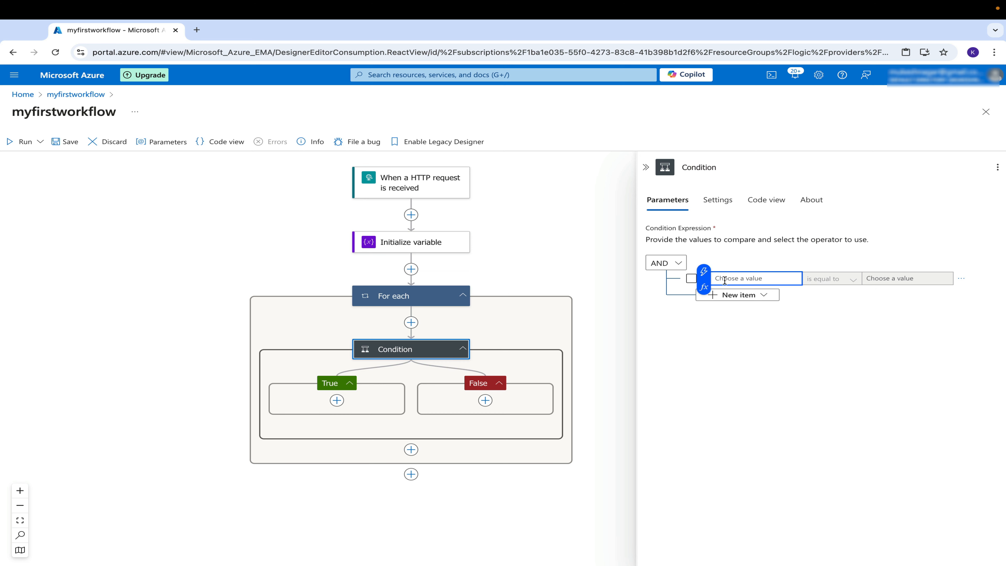
pyautogui.click(704, 287)
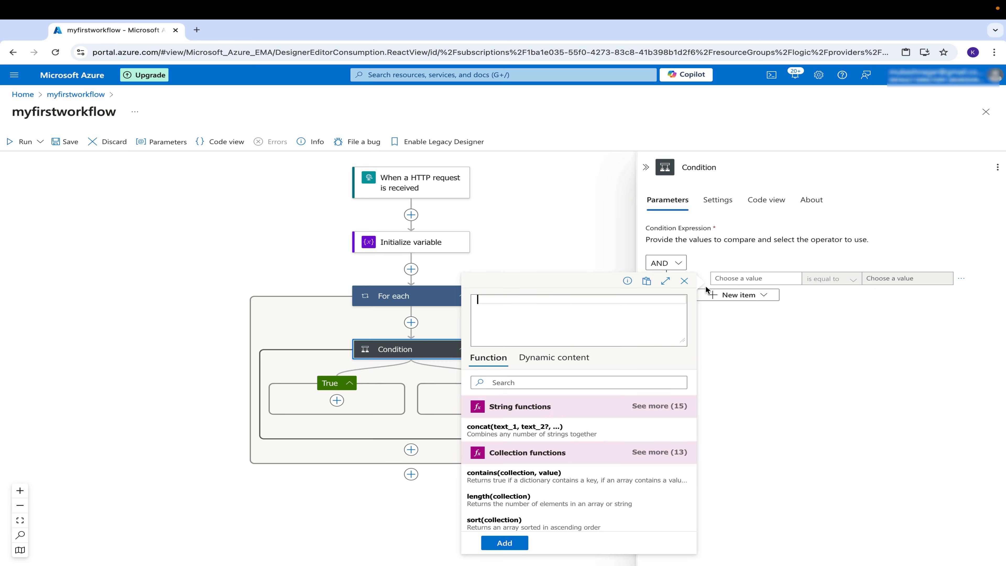
pyautogui.click(554, 357)
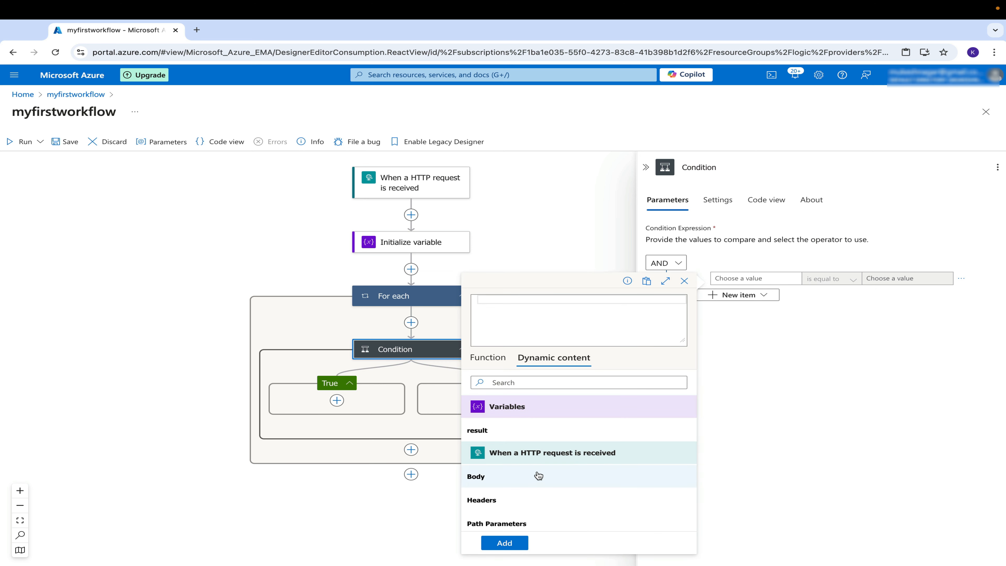
pyautogui.scroll(-2, 534, 474)
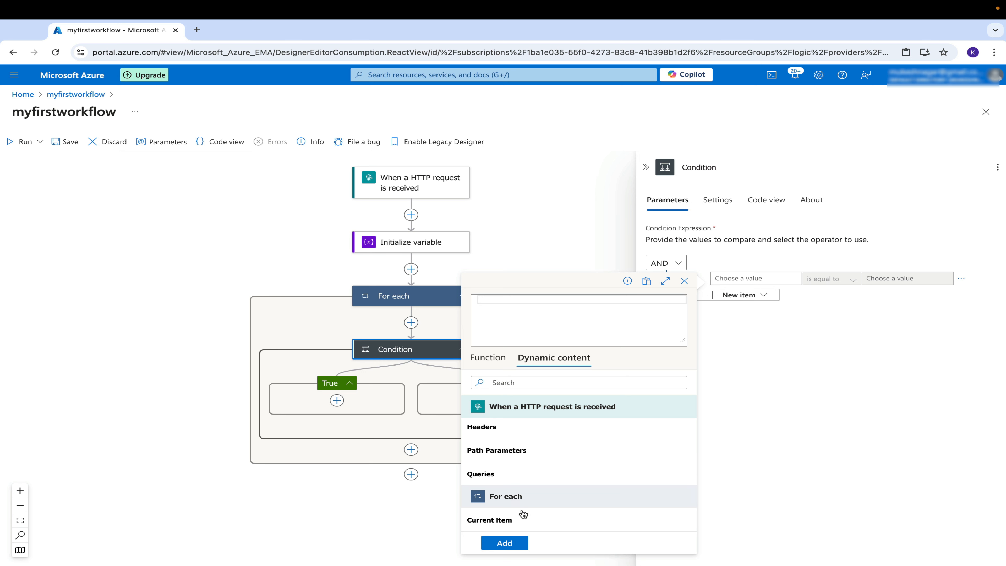
pyautogui.click(510, 522)
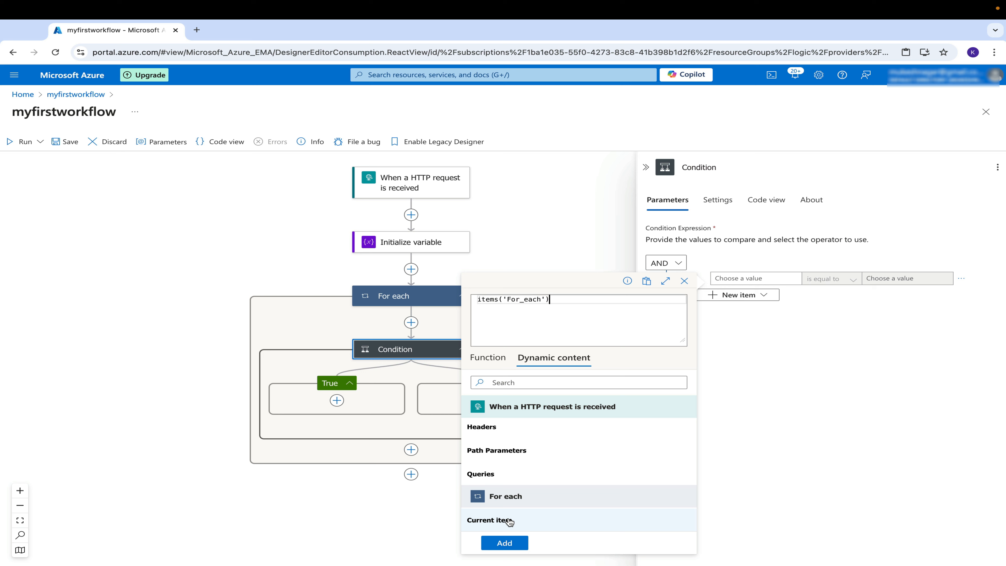
pyautogui.write("?['status")
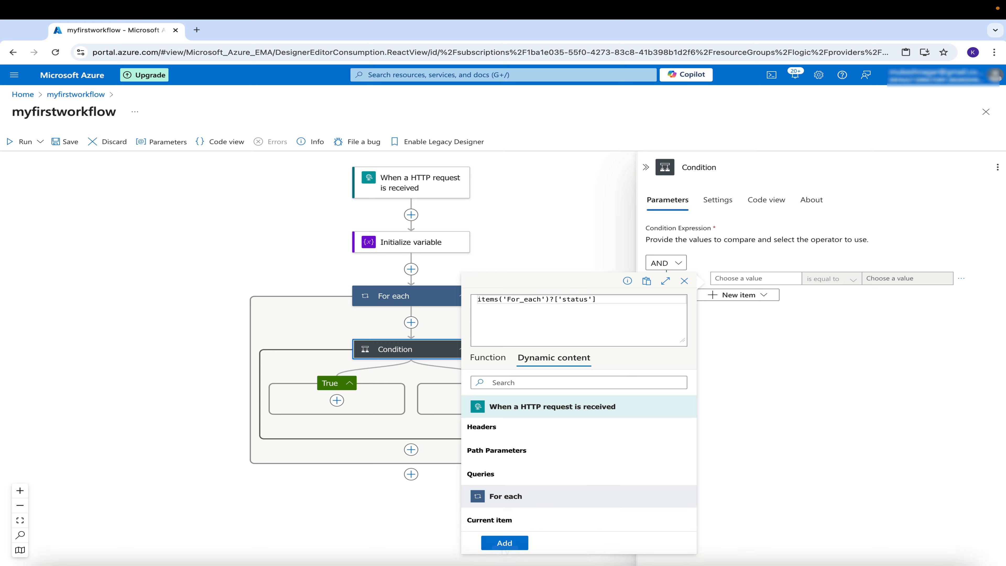
pyautogui.click(508, 542)
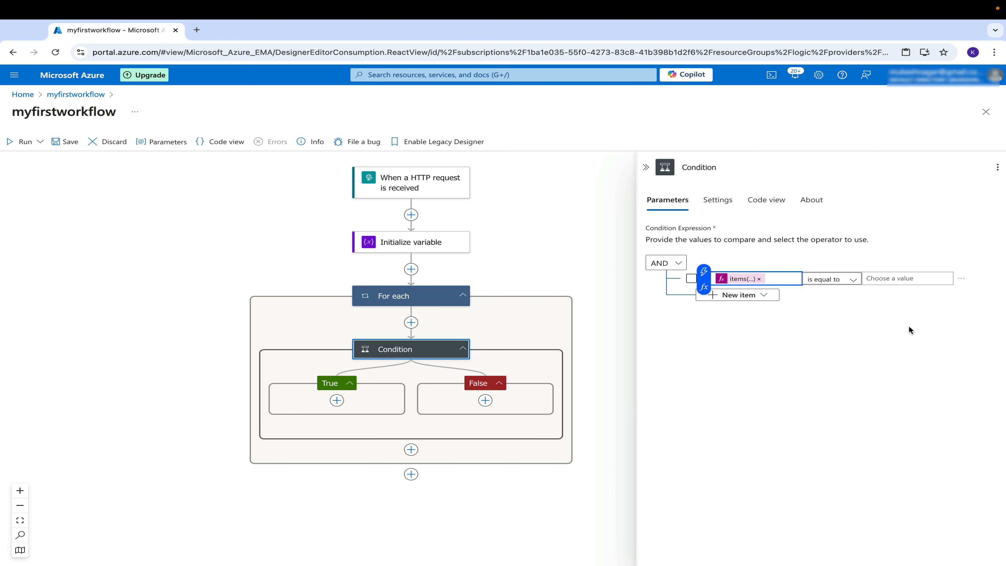
# Set the condition's comparison value to "Success" with quotation marks, and save the workflow.
pyautogui.click(893, 277)
pyautogui.click(893, 277)
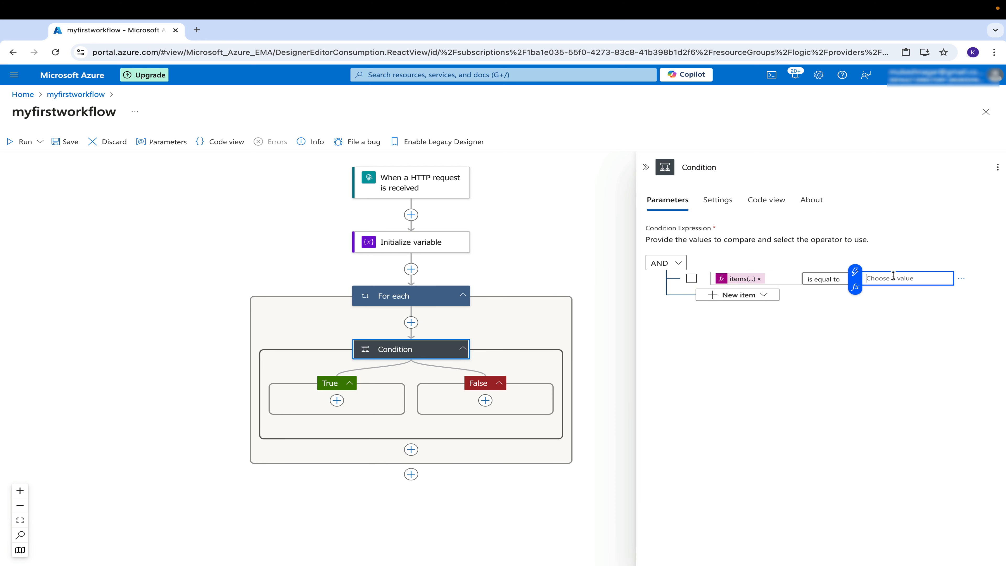
pyautogui.write('"Success"')
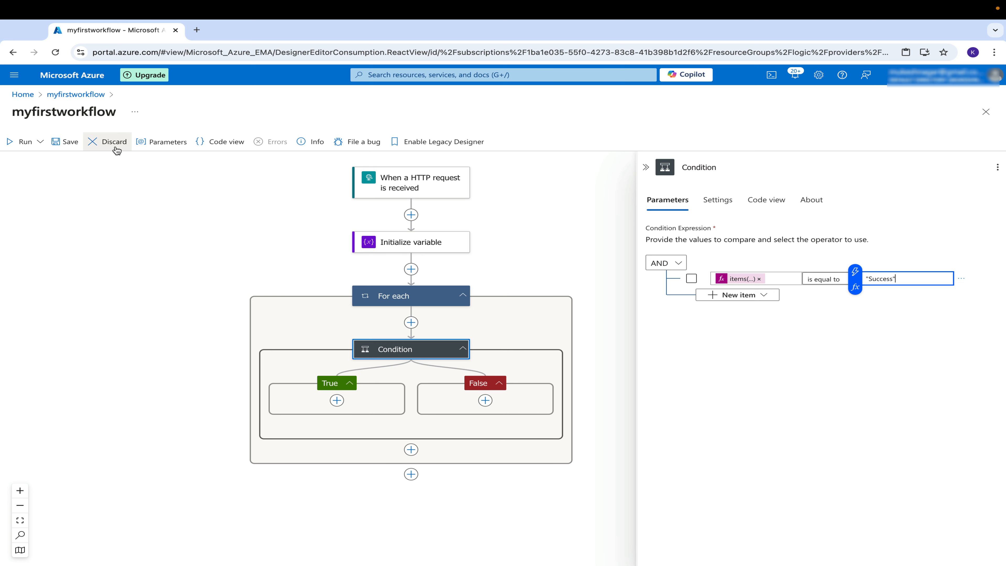
pyautogui.click(64, 142)
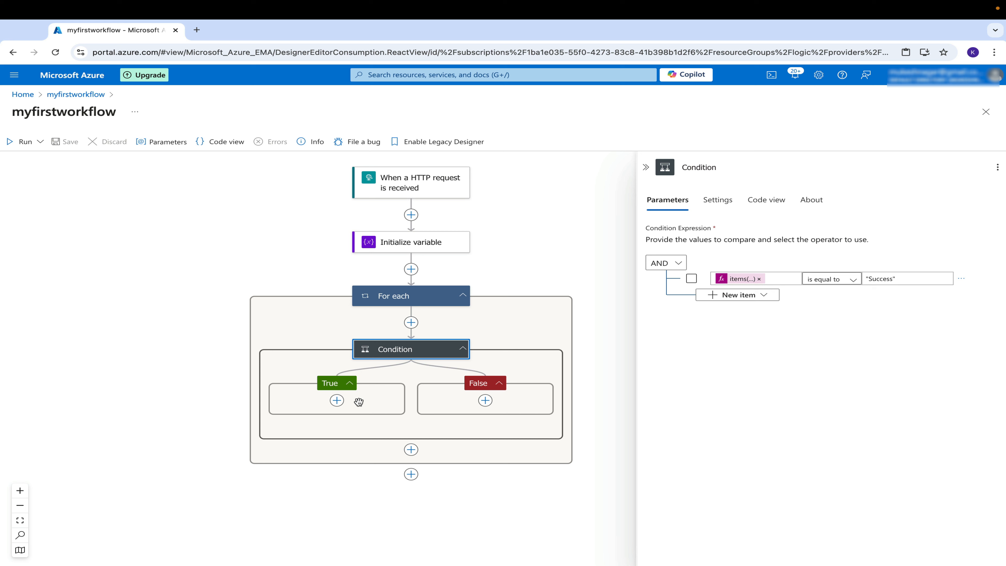
# Add a Set variable action inside the condition's True branch.
pyautogui.click(337, 401)
pyautogui.click(380, 396)
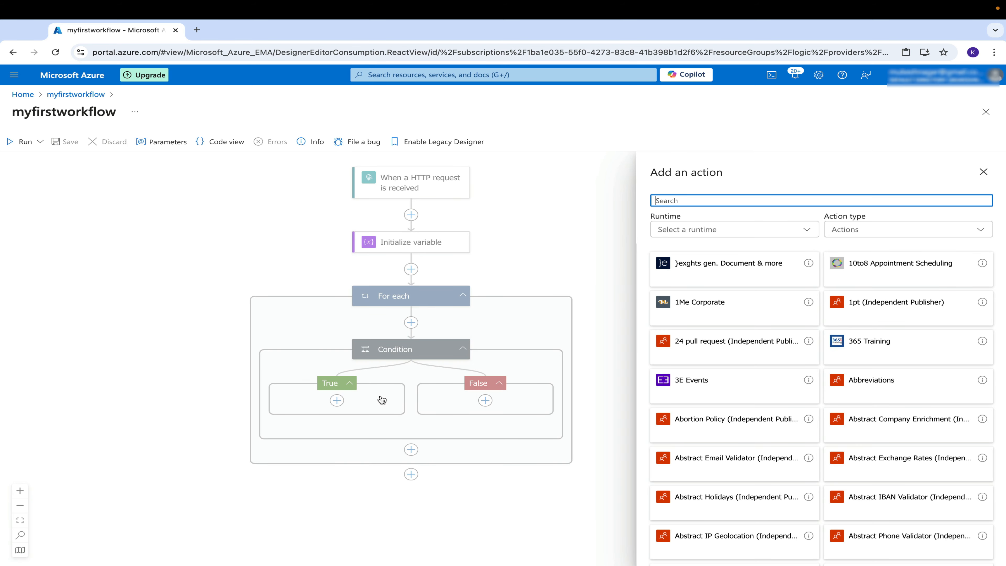
pyautogui.write('set')
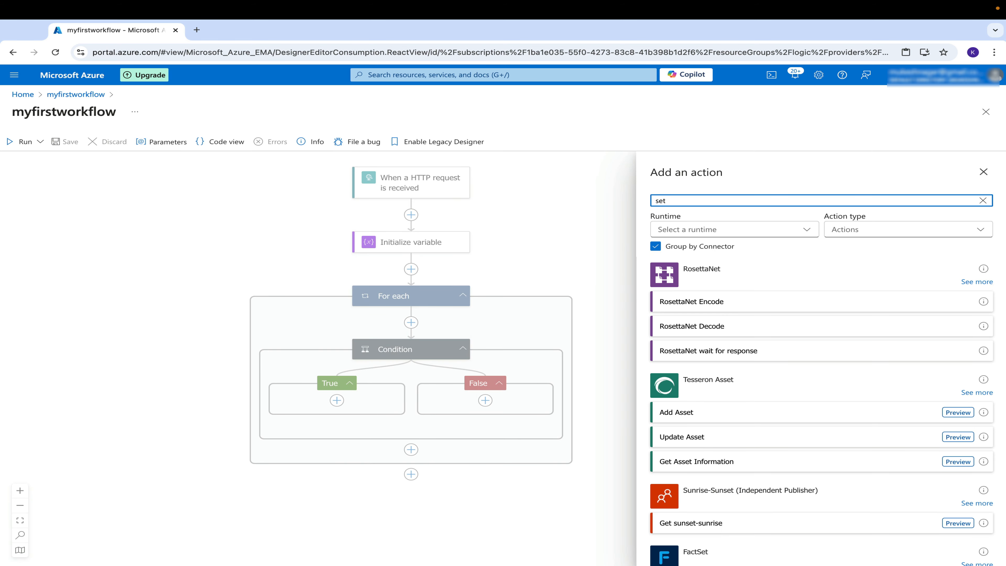
pyautogui.write('va')
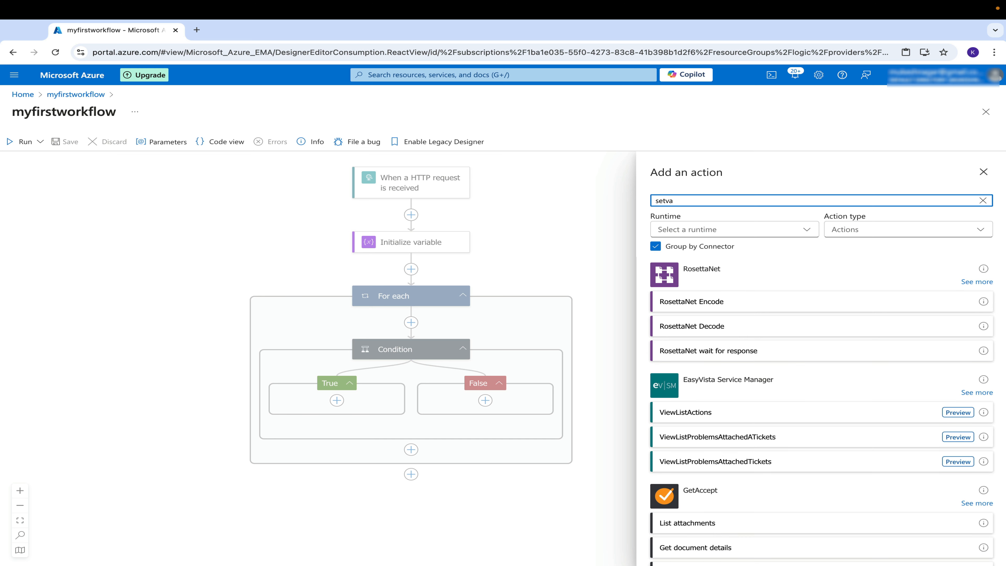
pyautogui.write('r')
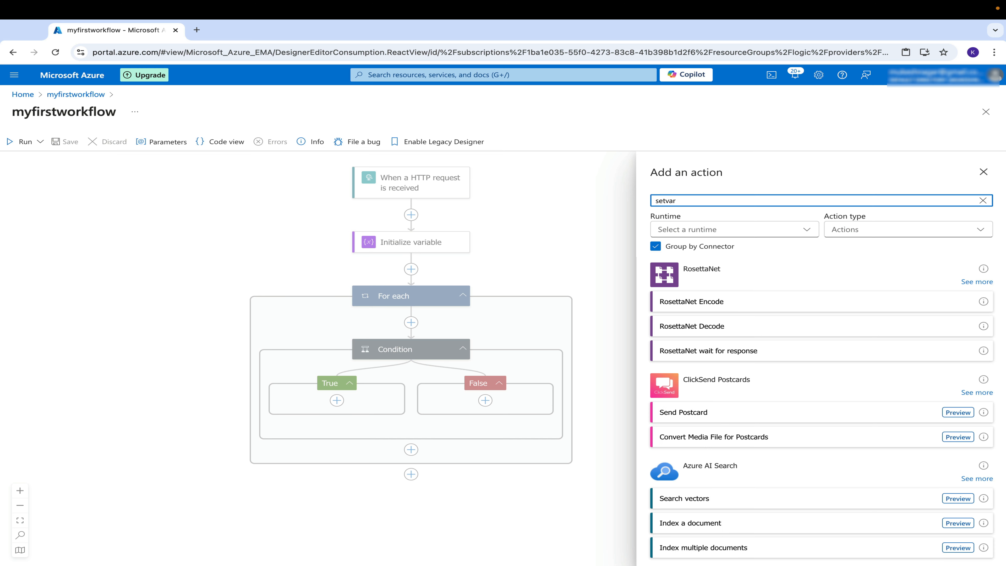
pyautogui.write('iab')
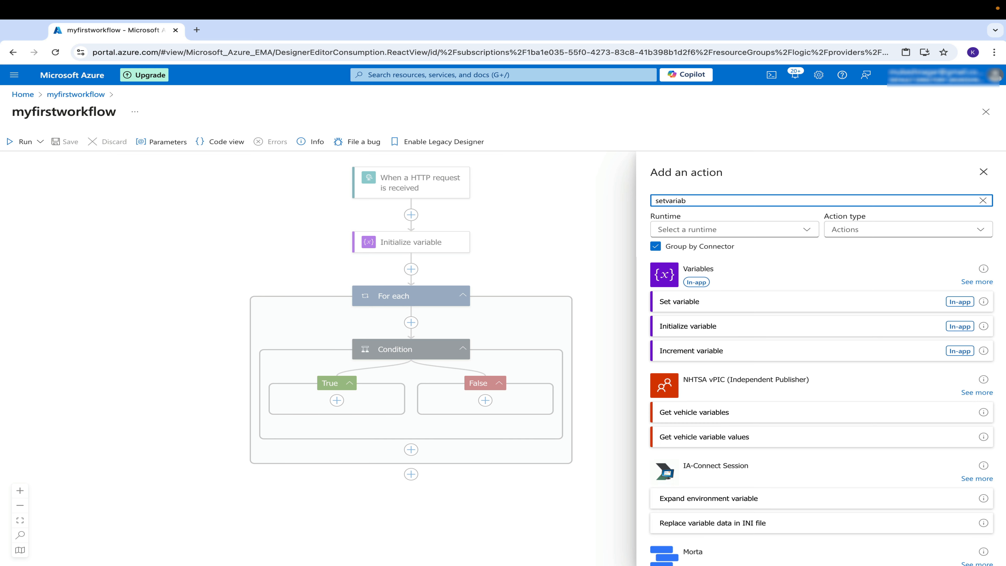
pyautogui.click(963, 302)
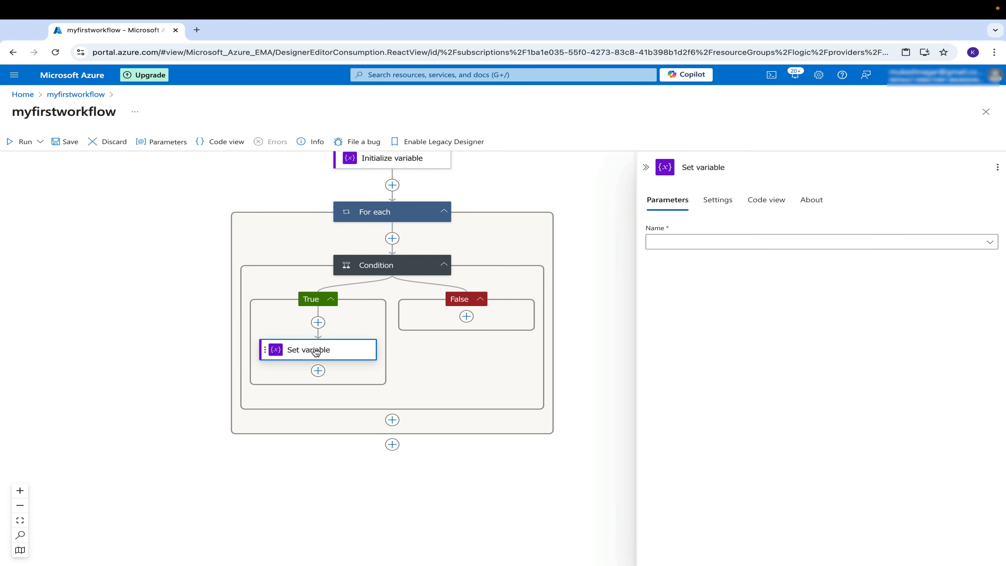
# Configure the Set variable action to assign the For each loop's current item, items('For_each'), to the result variable, and save the workflow.
pyautogui.click(713, 242)
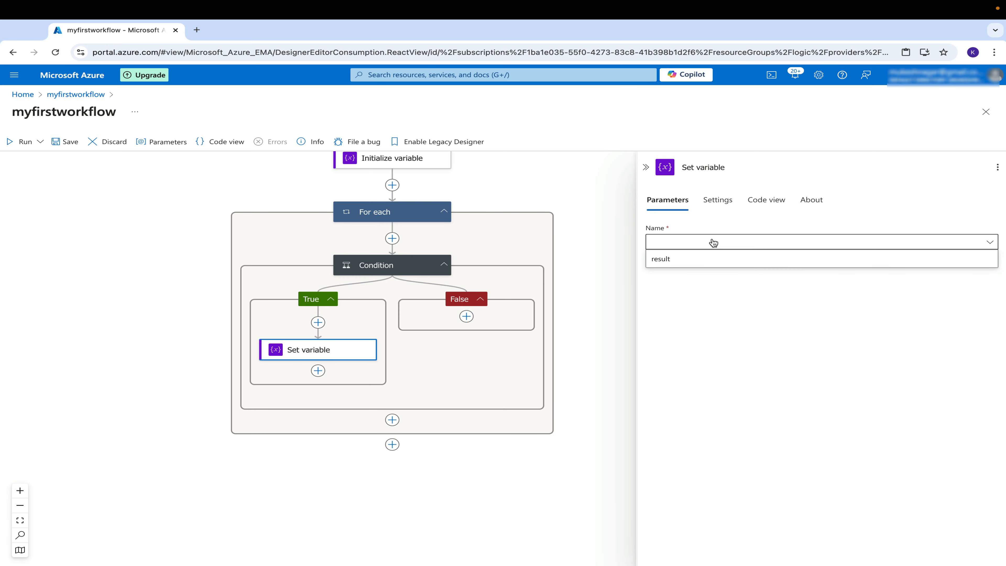
pyautogui.click(684, 261)
pyautogui.click(676, 273)
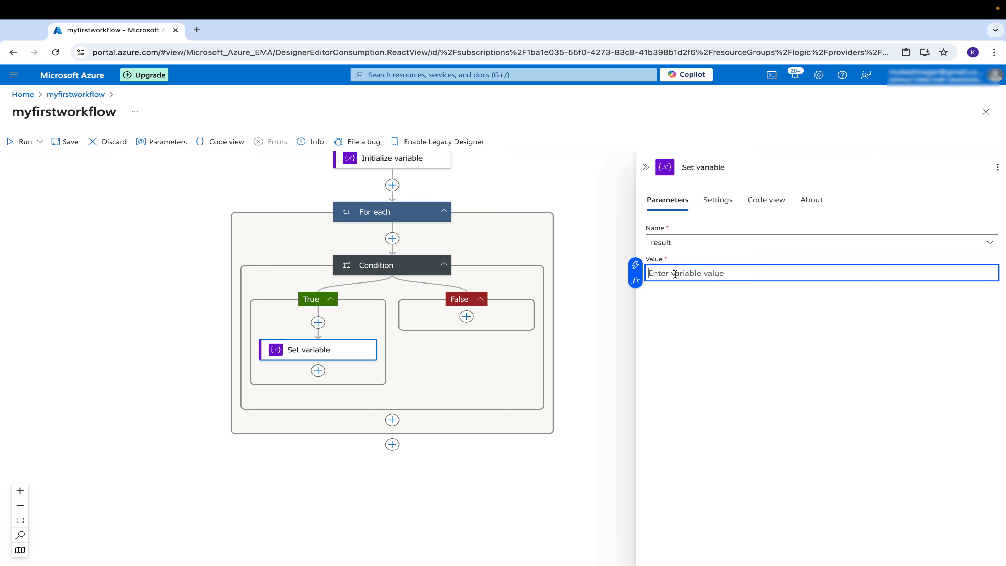
pyautogui.click(636, 281)
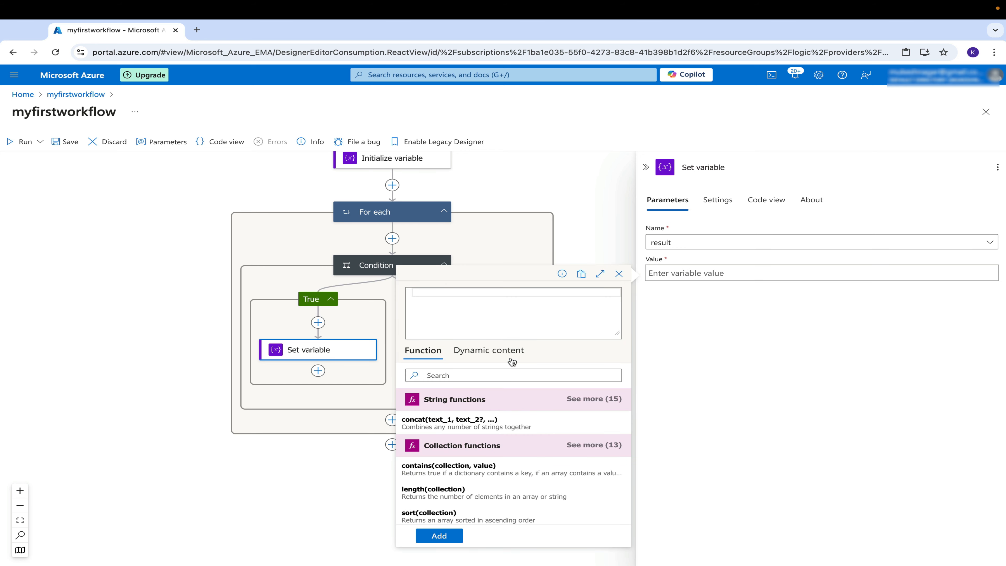
pyautogui.click(488, 355)
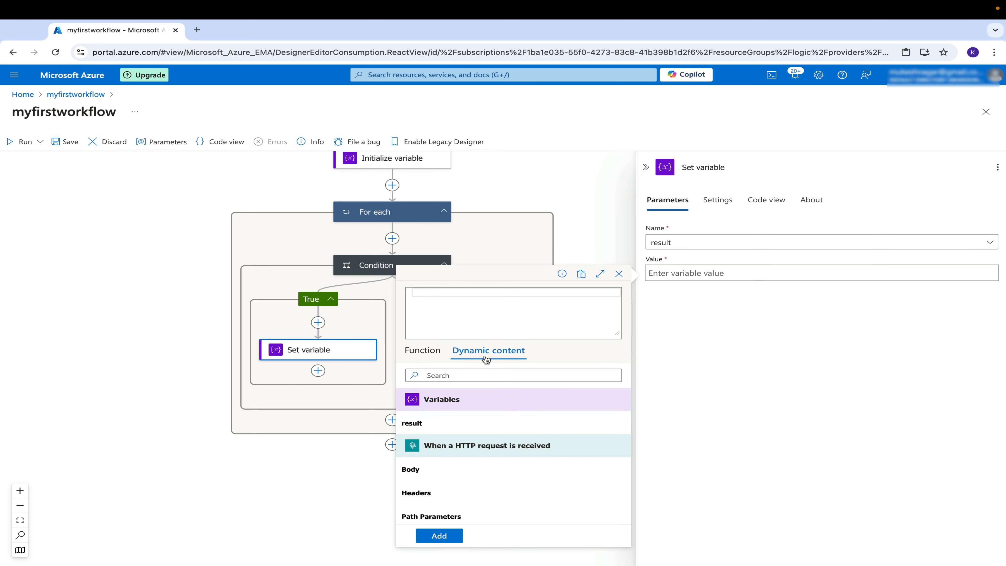
pyautogui.scroll(-2, 531, 496)
pyautogui.click(458, 512)
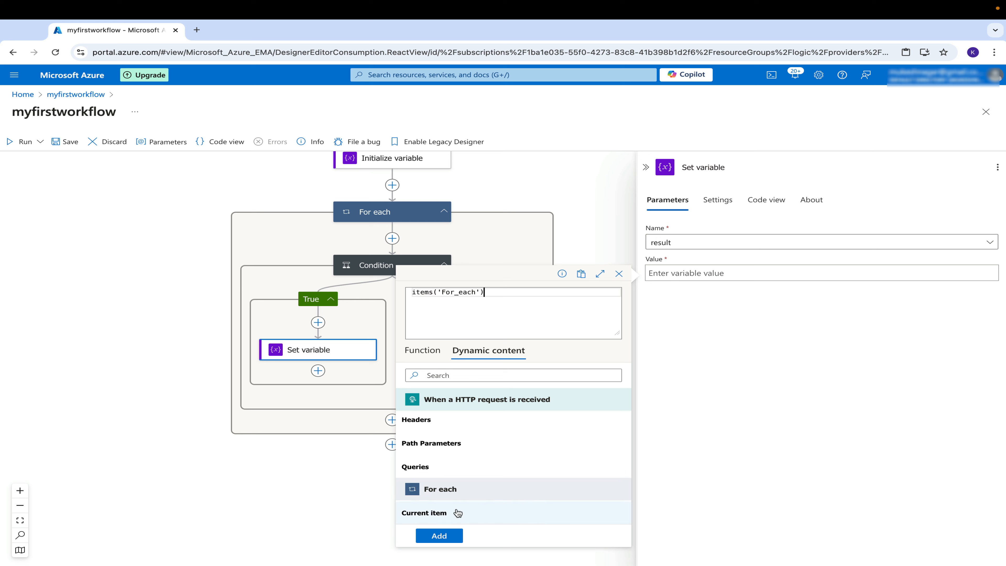
pyautogui.click(441, 535)
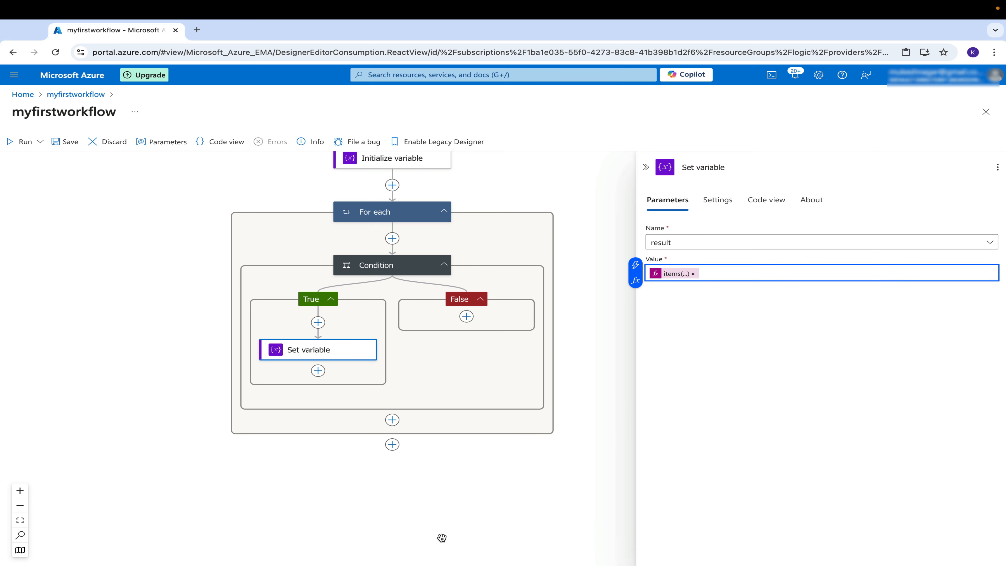
pyautogui.click(68, 142)
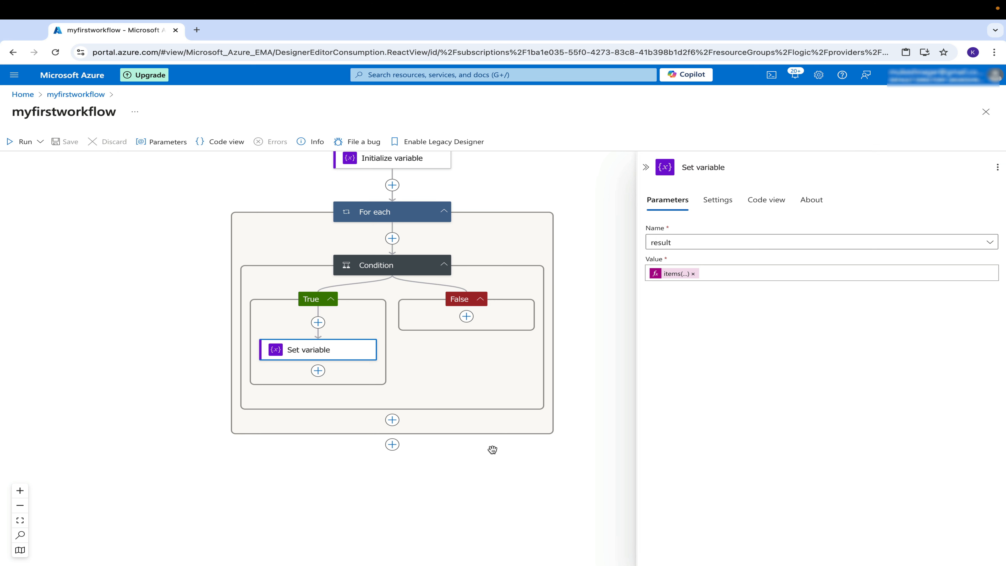
# Add a Response action after the For each loop.
pyautogui.click(392, 444)
pyautogui.click(448, 436)
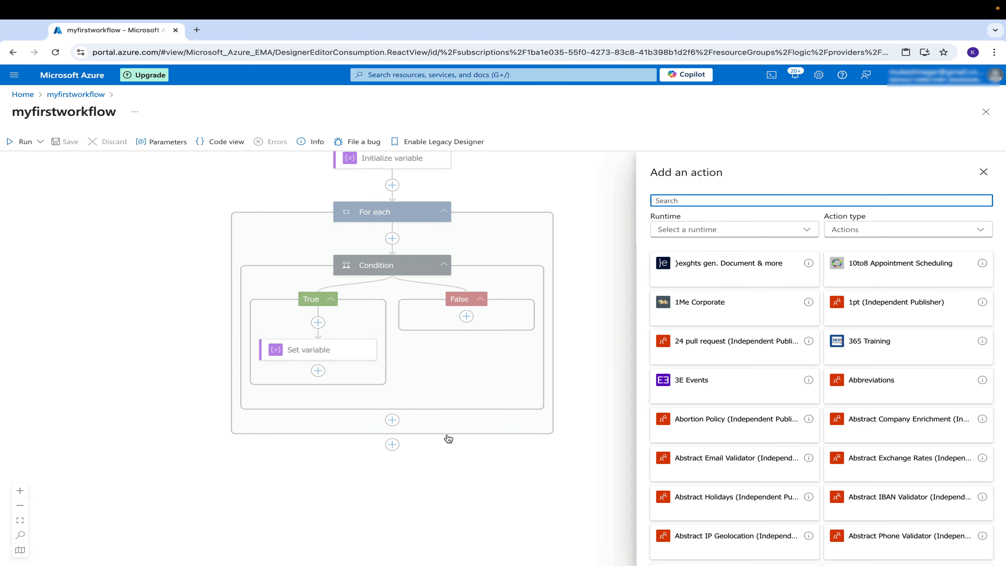
pyautogui.write('respo')
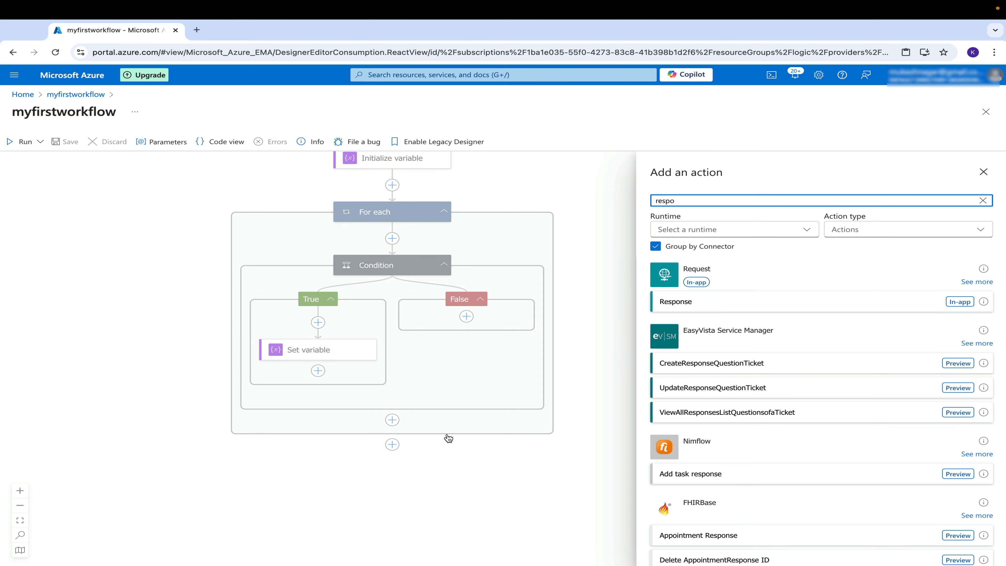
pyautogui.click(949, 299)
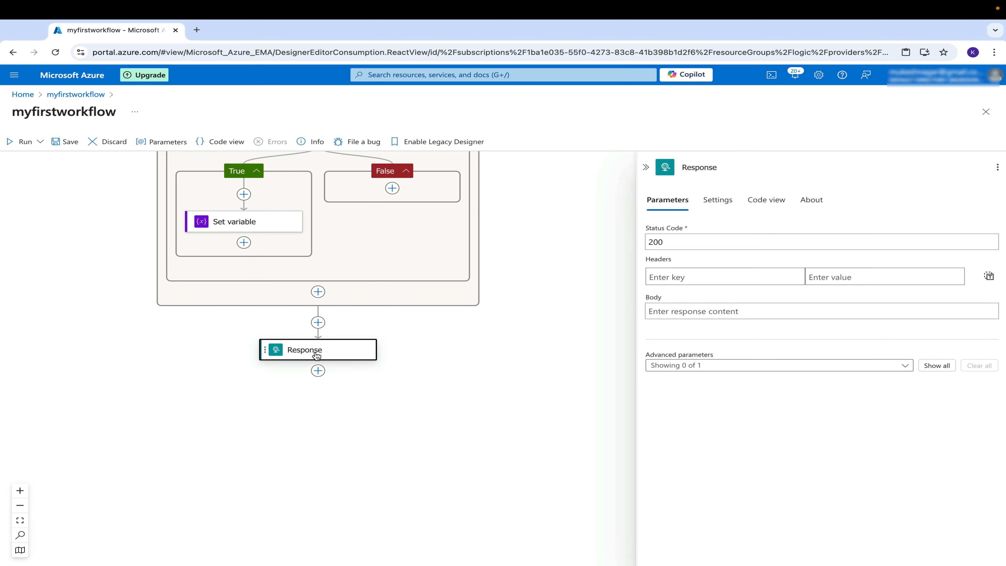
# Set the Response action's body to the result variable with the expression variables('result'), and save the workflow.
pyautogui.click(731, 312)
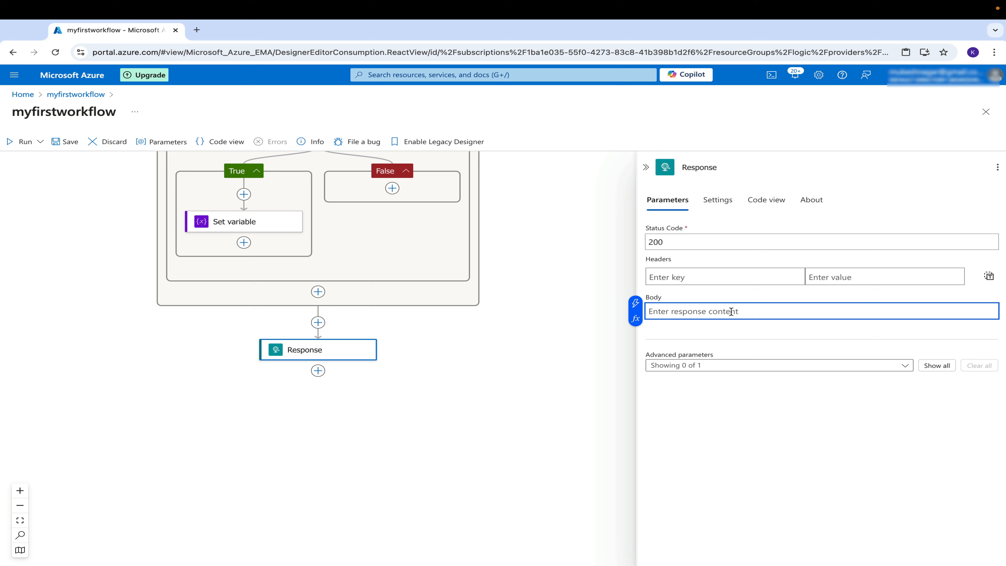
pyautogui.click(635, 318)
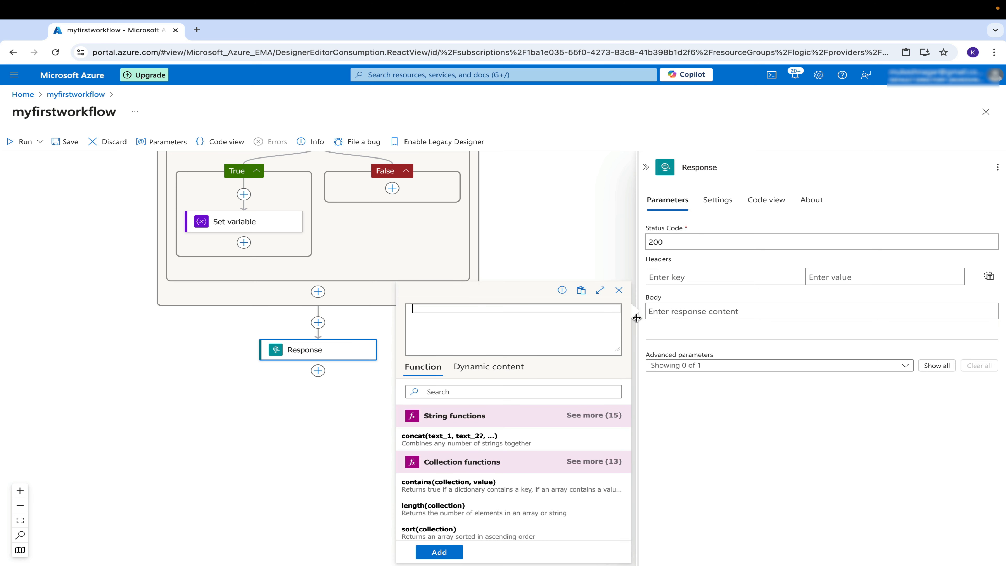
pyautogui.click(515, 372)
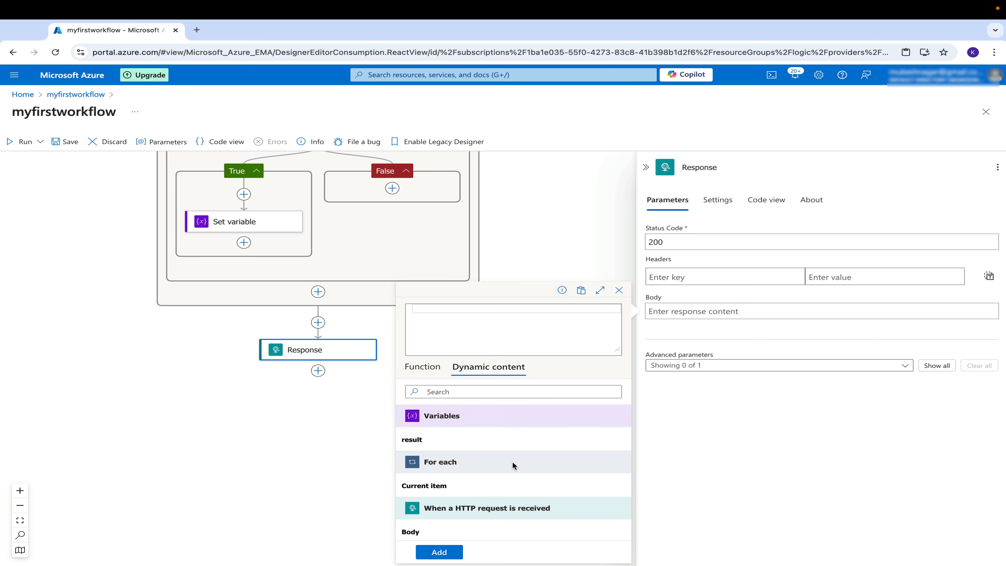
pyautogui.scroll(-1, 512, 460)
pyautogui.scroll(1, 512, 461)
pyautogui.click(448, 441)
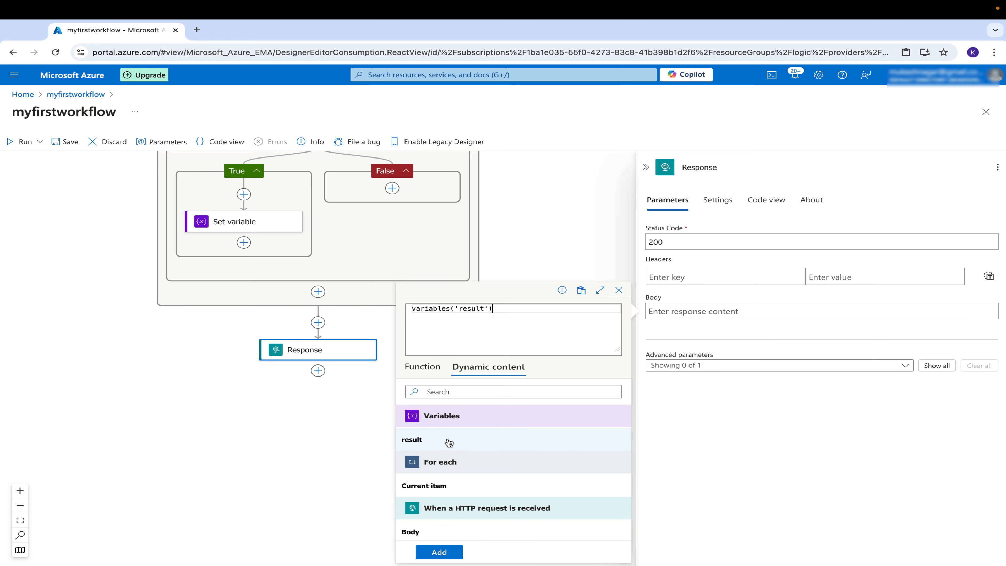
pyautogui.click(446, 553)
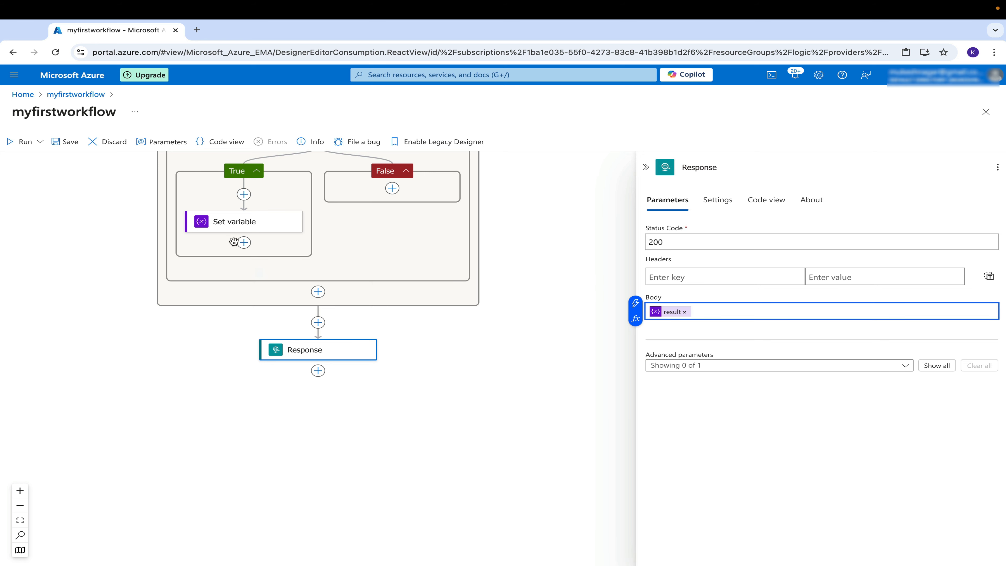
pyautogui.click(59, 146)
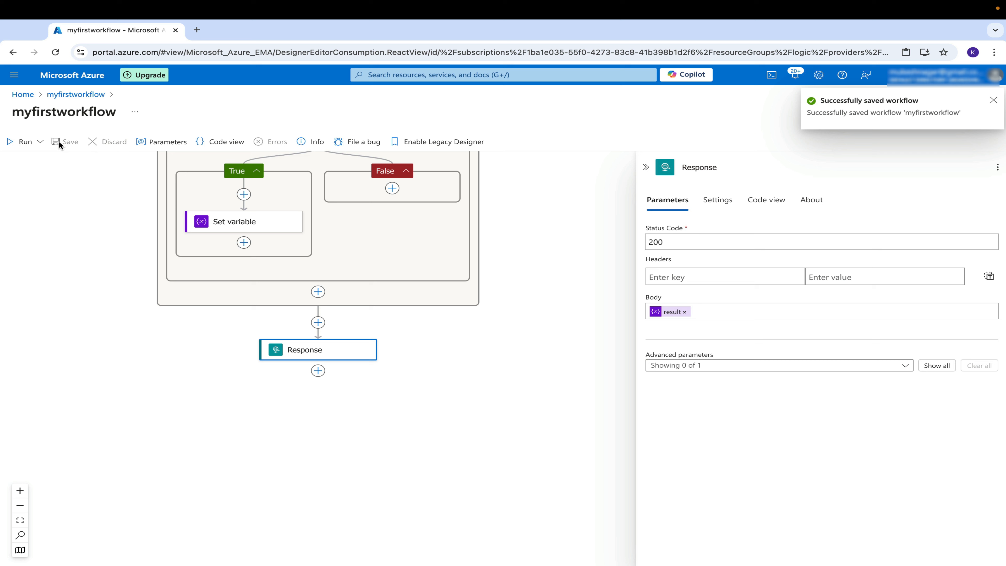
# Collapse the Response action's details pane and duplicate the workflow's browser tab.
pyautogui.scroll(6, 189, 275)
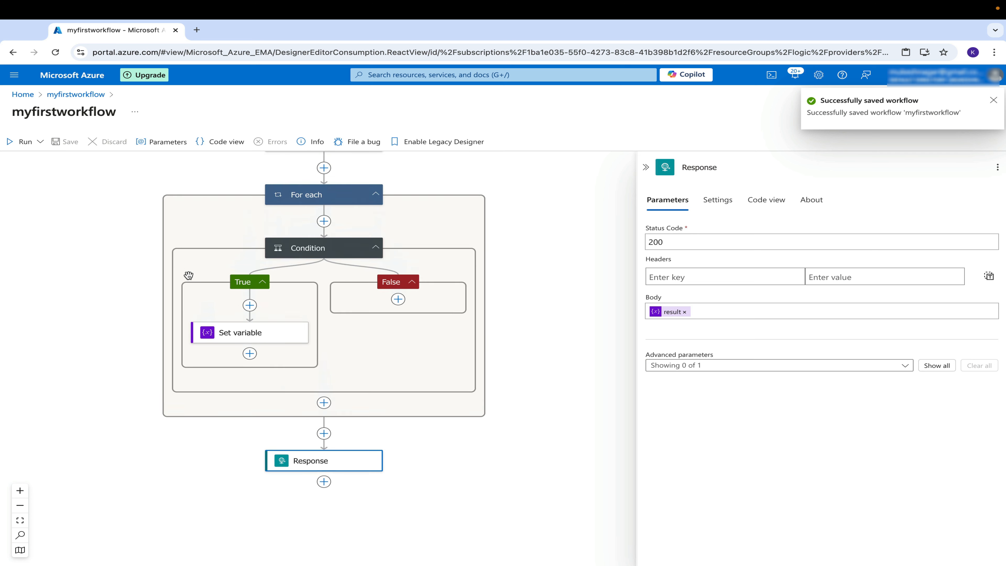
pyautogui.click(646, 168)
pyautogui.scroll(-2, 548, 325)
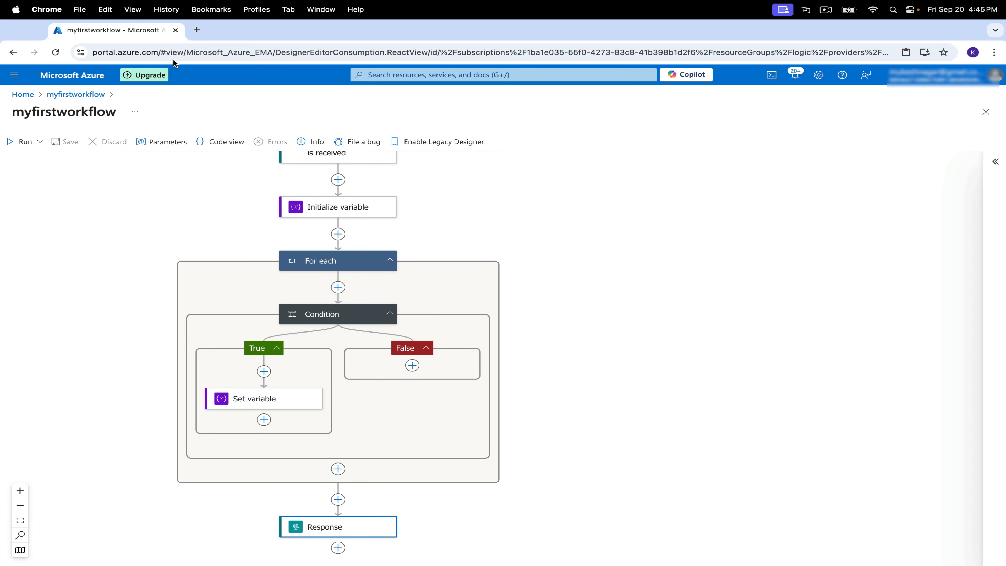
pyautogui.rightClick(133, 29)
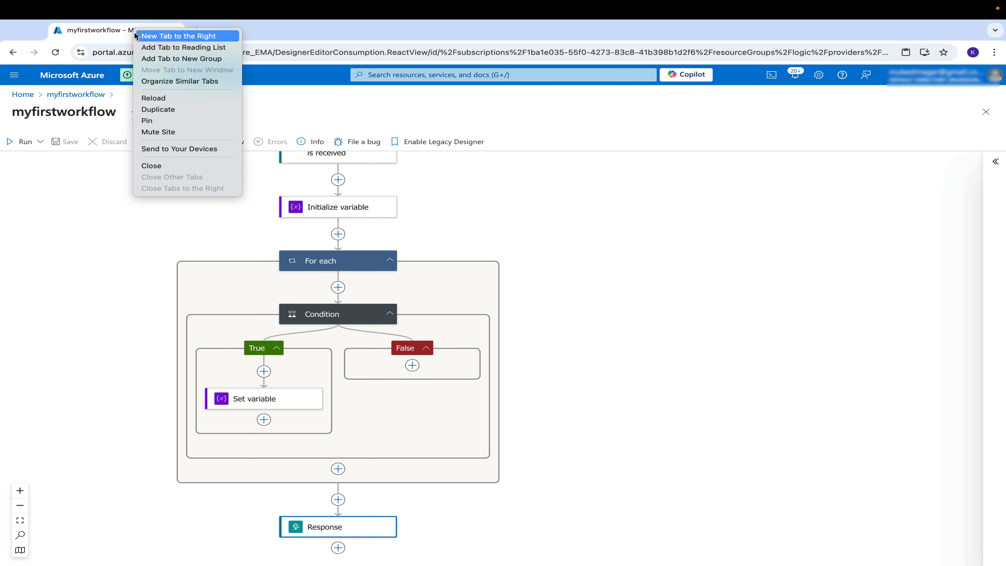
pyautogui.click(186, 105)
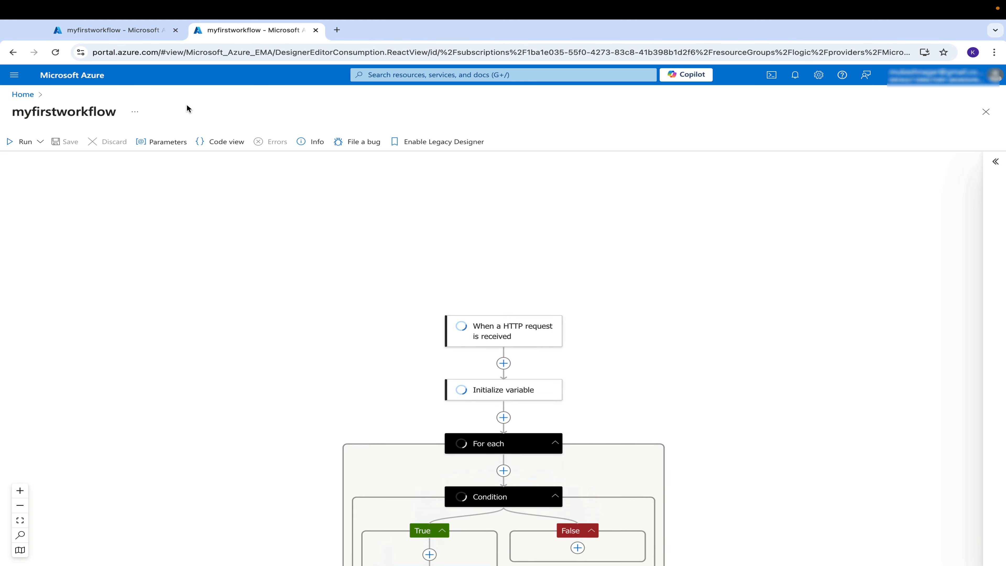
# Run the workflow with a payload as a POST request, pasting the copied test data into the request body.
pyautogui.scroll(-3, 137, 283)
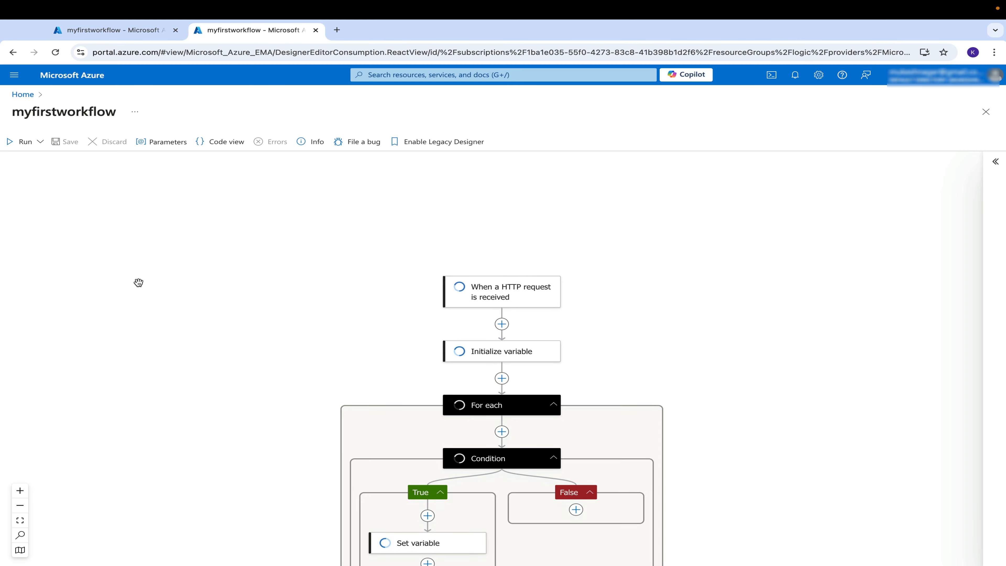
pyautogui.scroll(-3, 137, 282)
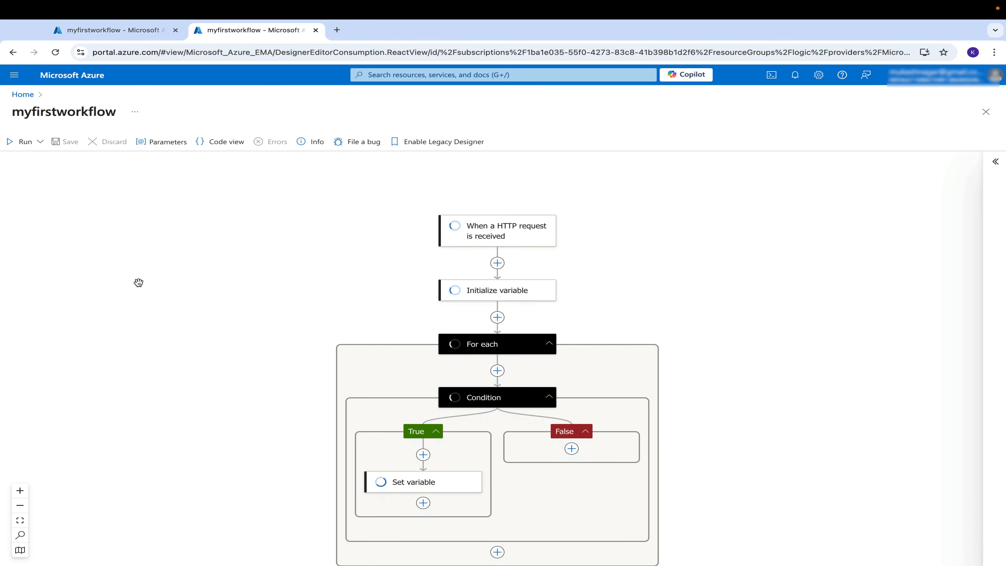
pyautogui.click(41, 143)
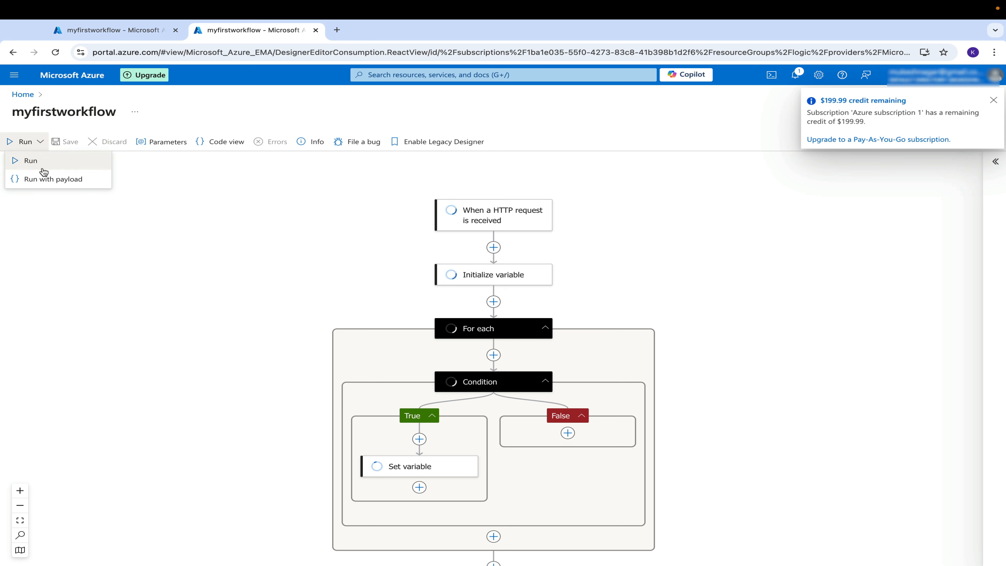
pyautogui.click(46, 178)
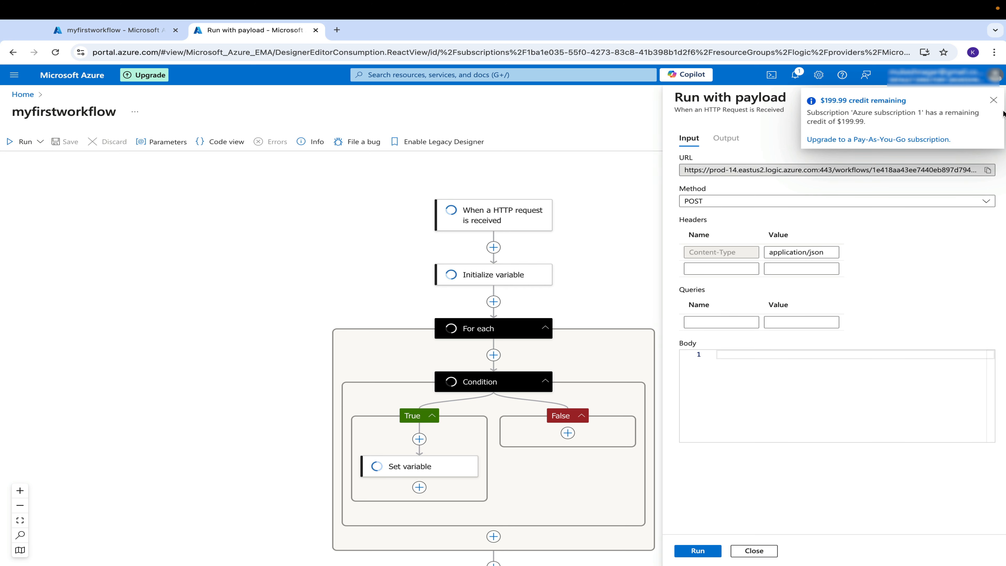
pyautogui.click(996, 104)
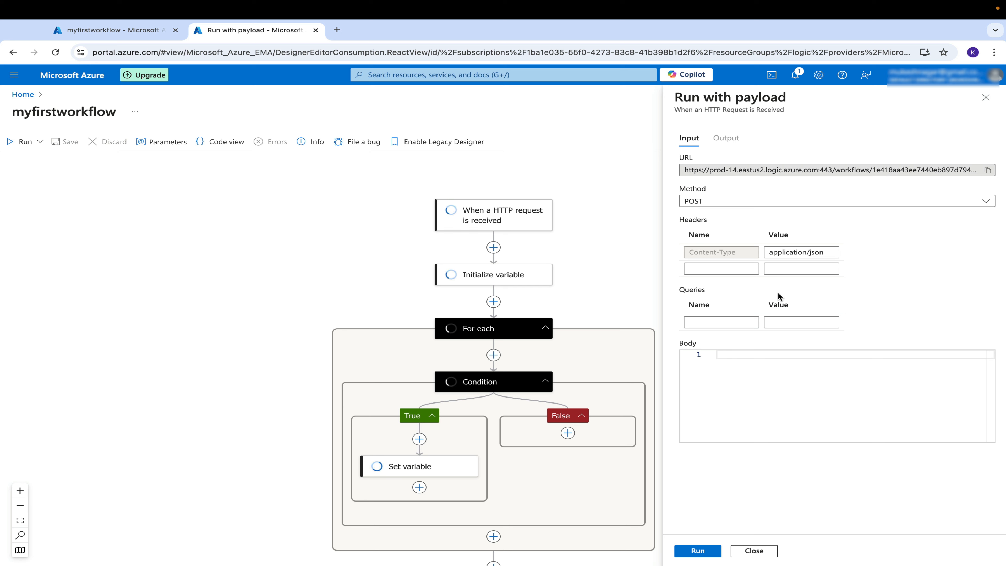
pyautogui.press('super+Tab')
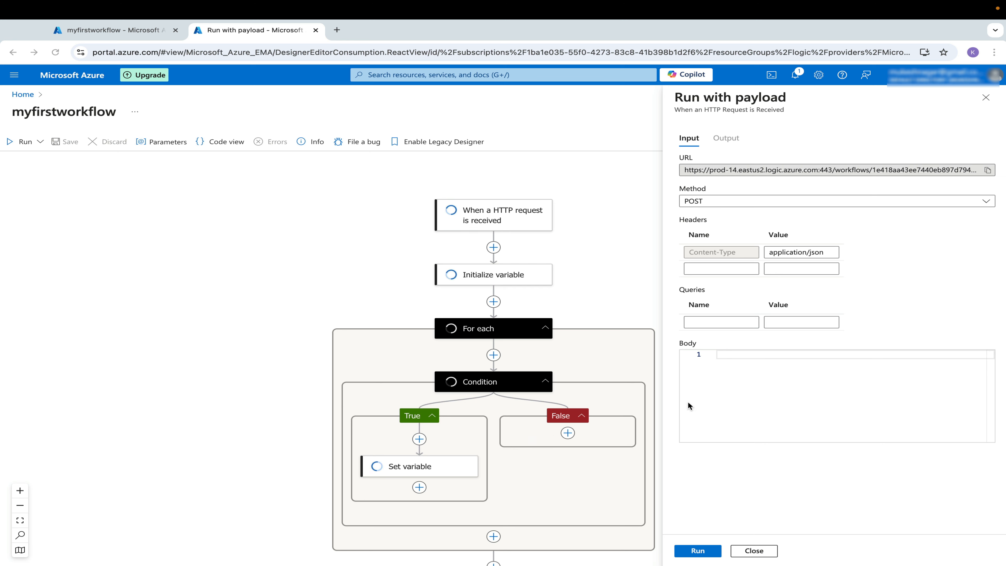
pyautogui.click(723, 364)
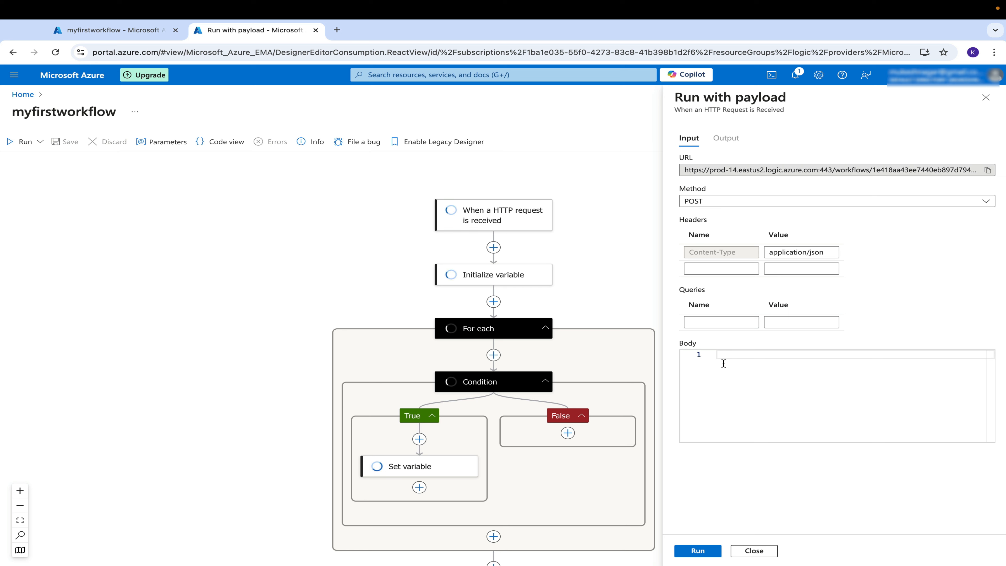
pyautogui.hotkey('ctrl', 'v')
pyautogui.click(701, 551)
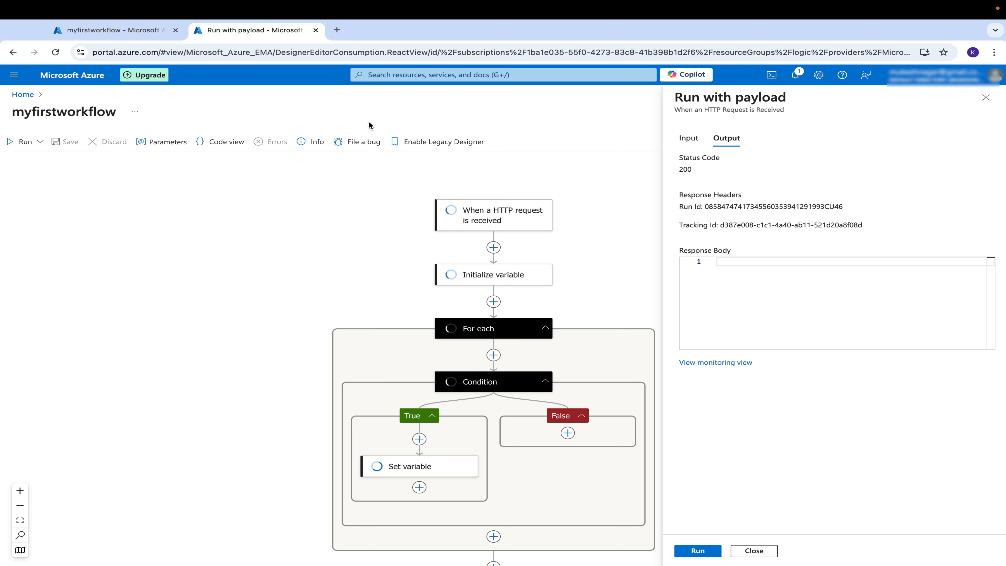
# Duplicate the browser tab showing the payload run to open the workflow in a third tab.
pyautogui.rightClick(291, 33)
pyautogui.click(327, 111)
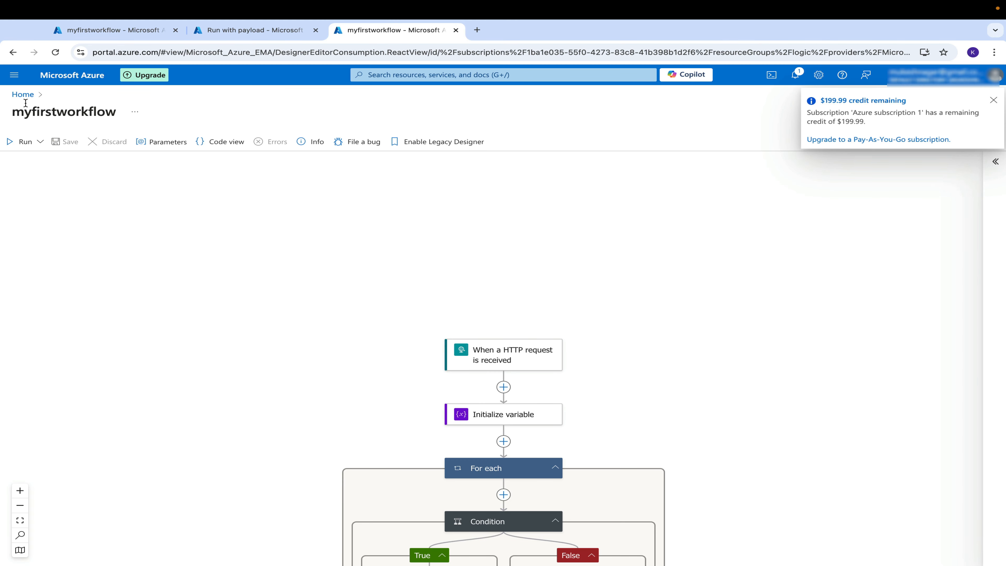
# Open the most recent run of myfirstworkflow from its Run History, reached through the portal's home page.
pyautogui.click(24, 95)
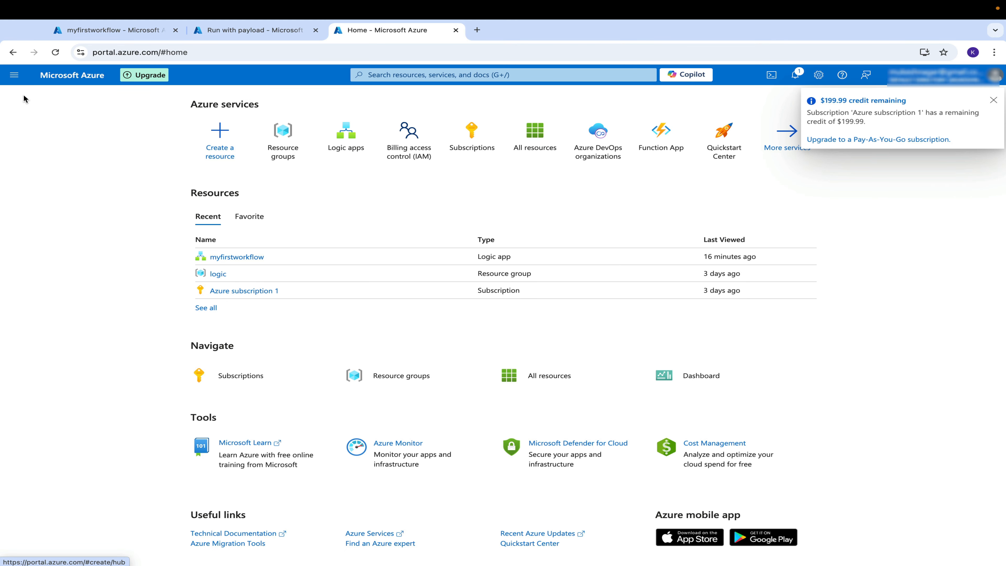
pyautogui.click(236, 258)
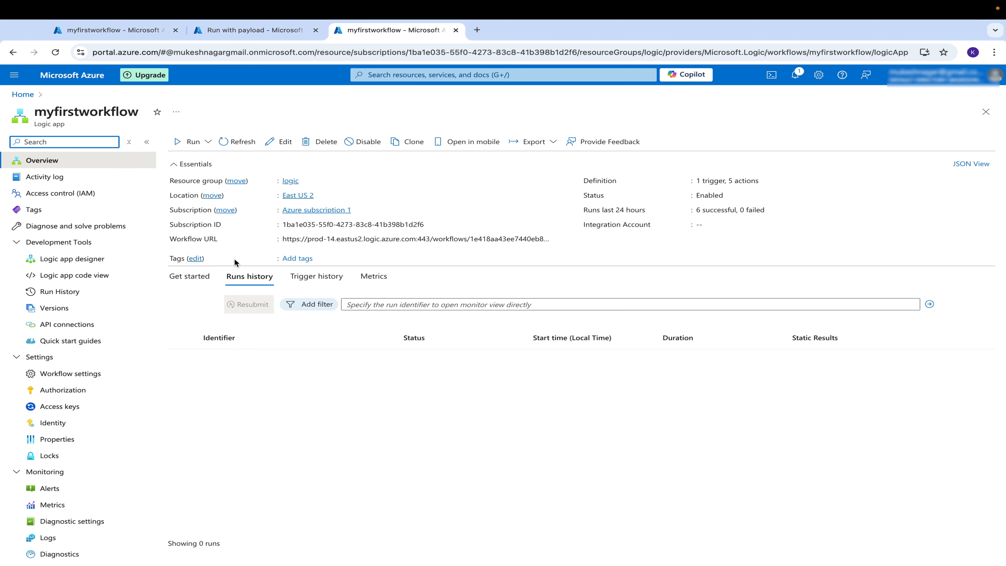
pyautogui.click(84, 293)
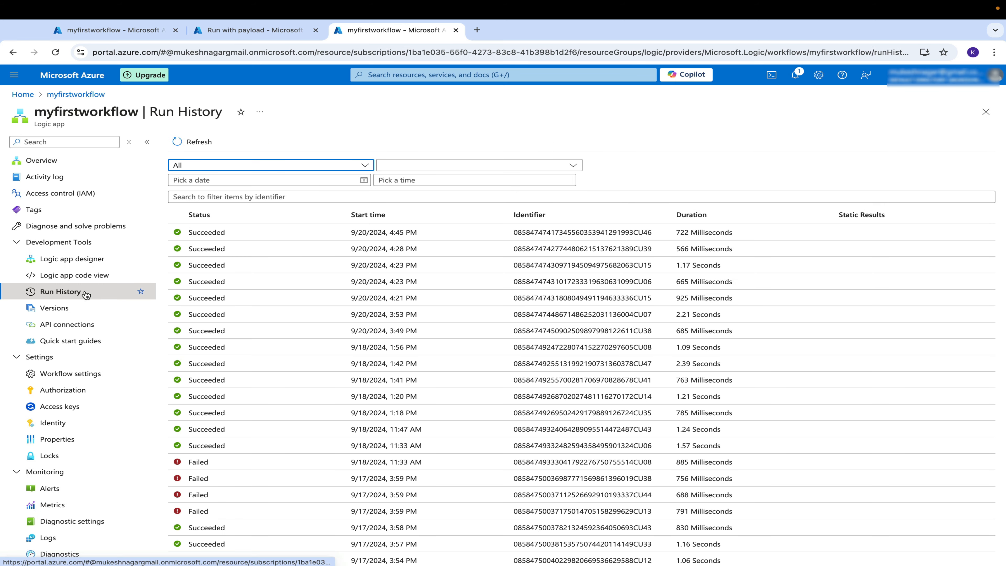
pyautogui.click(230, 235)
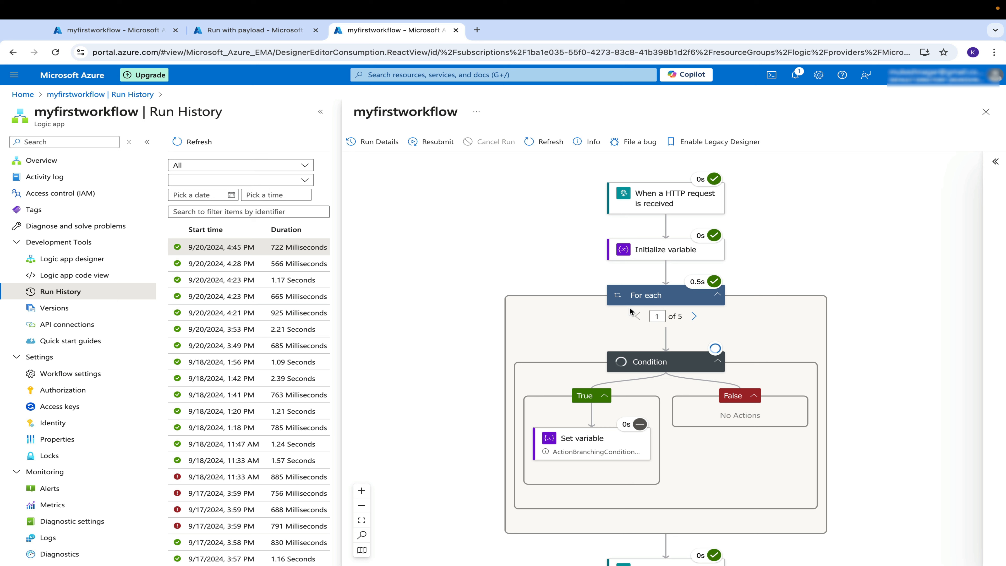
# Step through the For each iterations of the run up to the fifth, checking the Condition and Set variable status.
pyautogui.click(694, 316)
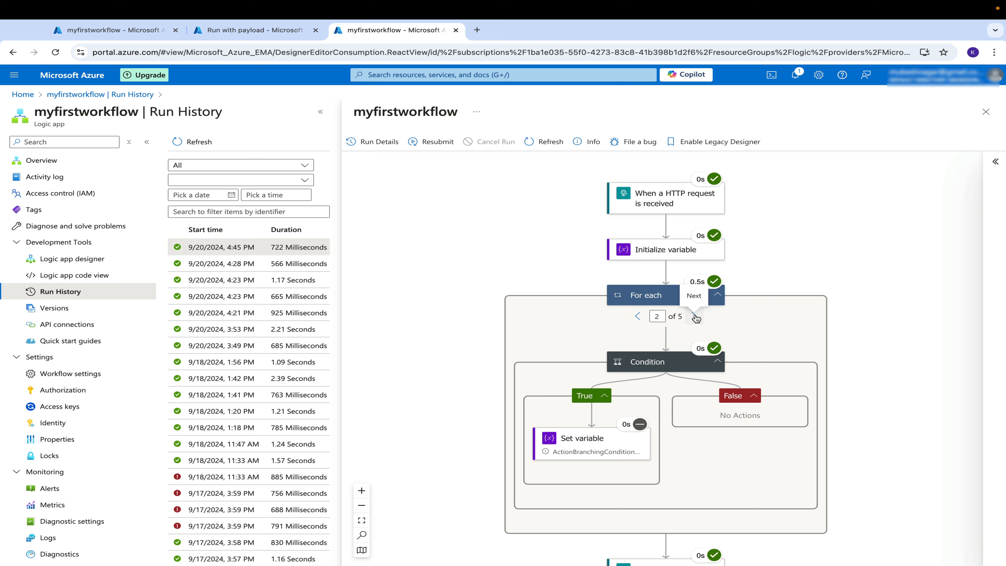
pyautogui.click(638, 316)
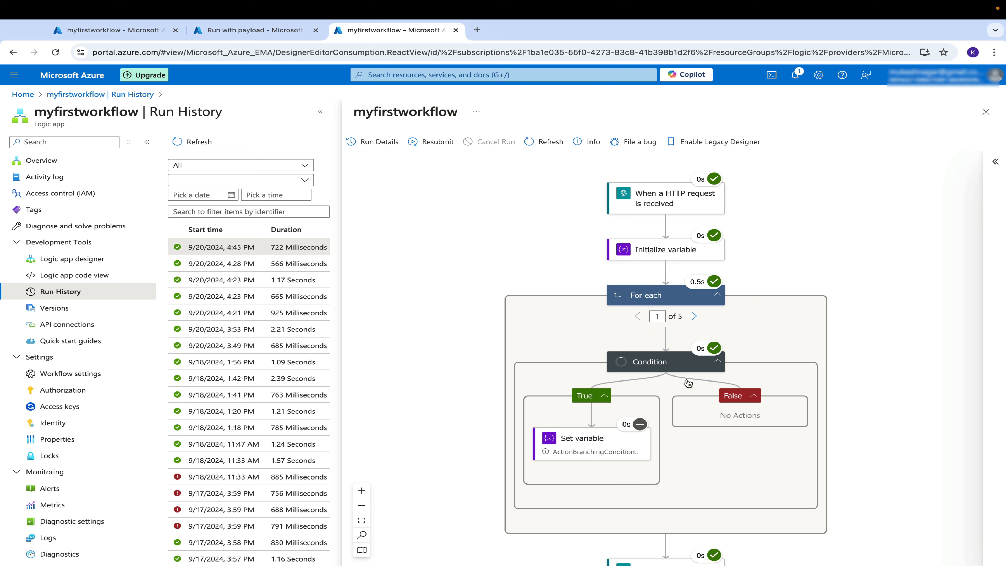
pyautogui.click(695, 316)
pyautogui.click(694, 316)
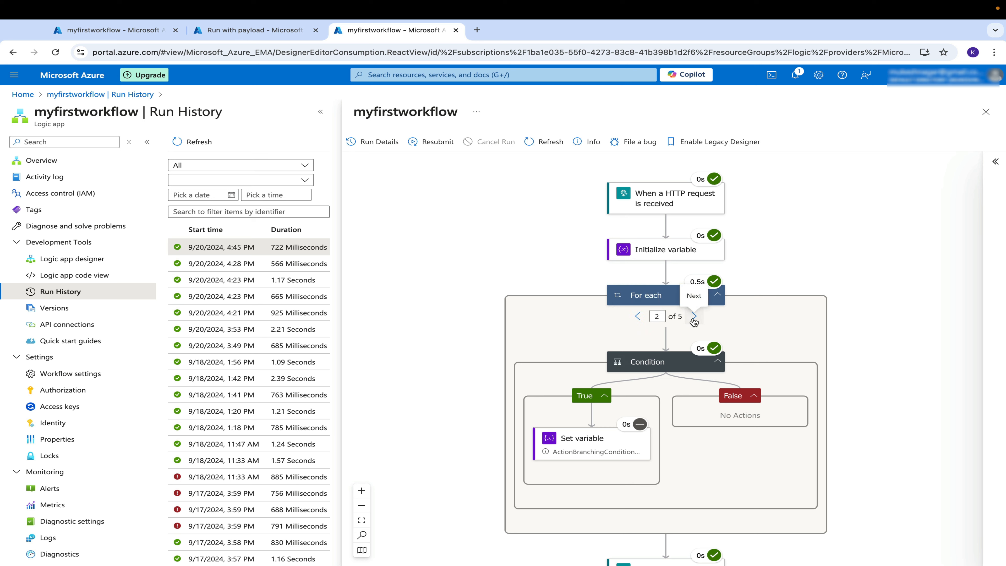
pyautogui.click(695, 316)
pyautogui.scroll(-2, 714, 389)
pyautogui.scroll(-1, 714, 389)
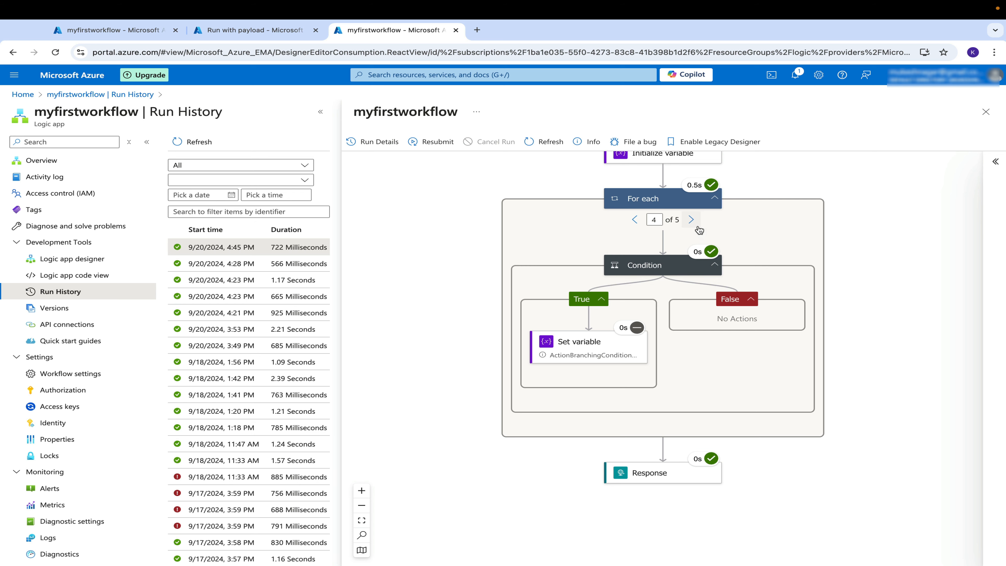
pyautogui.click(691, 220)
# Check the start of the JSON request body in the payload run's input.
pyautogui.click(254, 30)
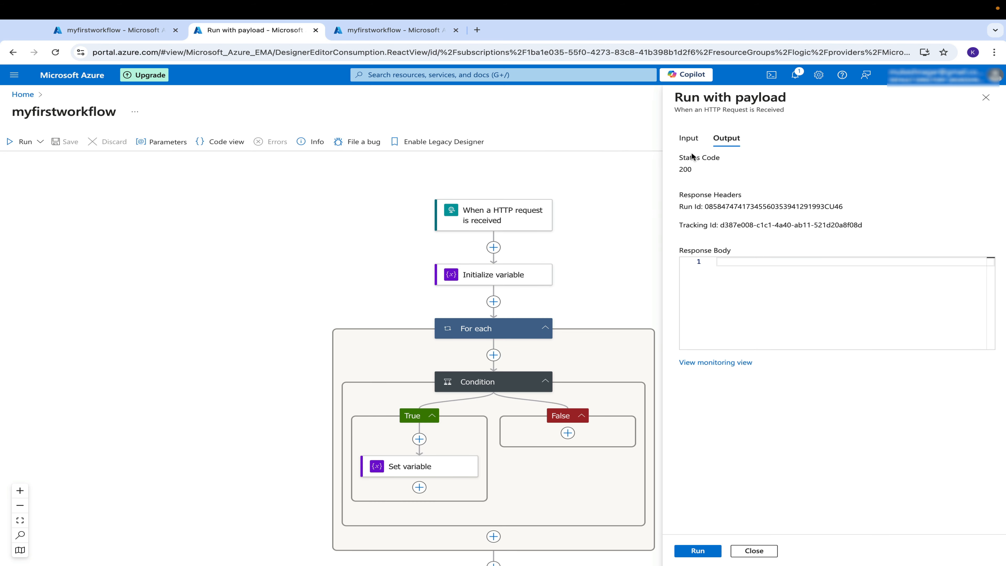
pyautogui.click(689, 139)
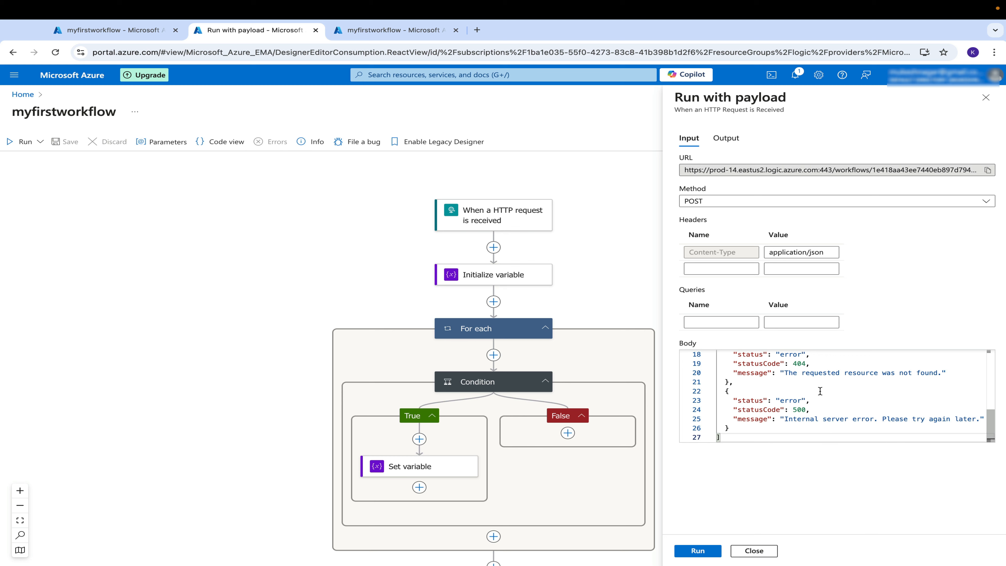
pyautogui.scroll(6, 820, 392)
# Return to the run history tab and page back and forth through the For each iterations, ending on the fourth.
pyautogui.click(427, 30)
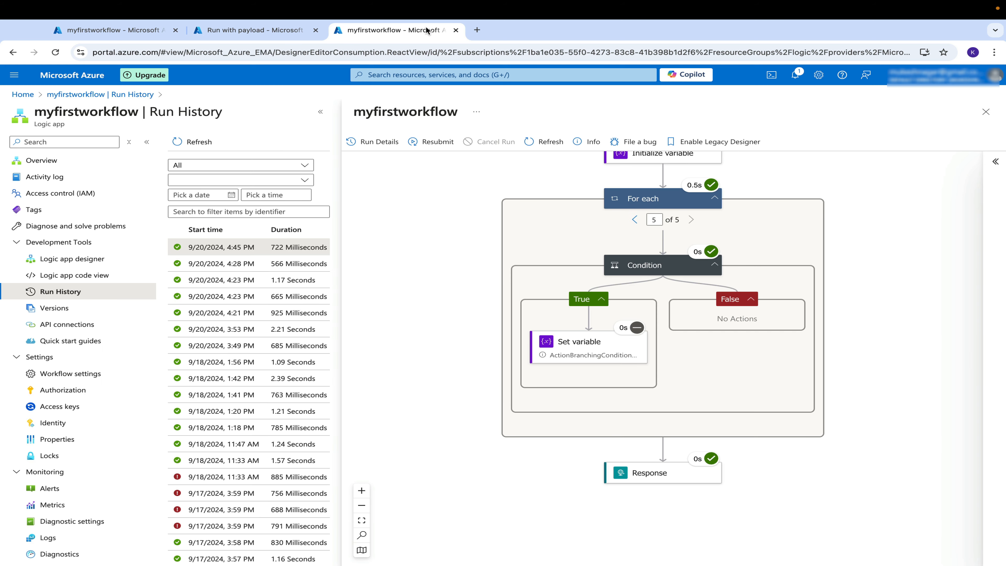
pyautogui.click(635, 221)
pyautogui.click(636, 222)
pyautogui.click(635, 222)
pyautogui.click(635, 221)
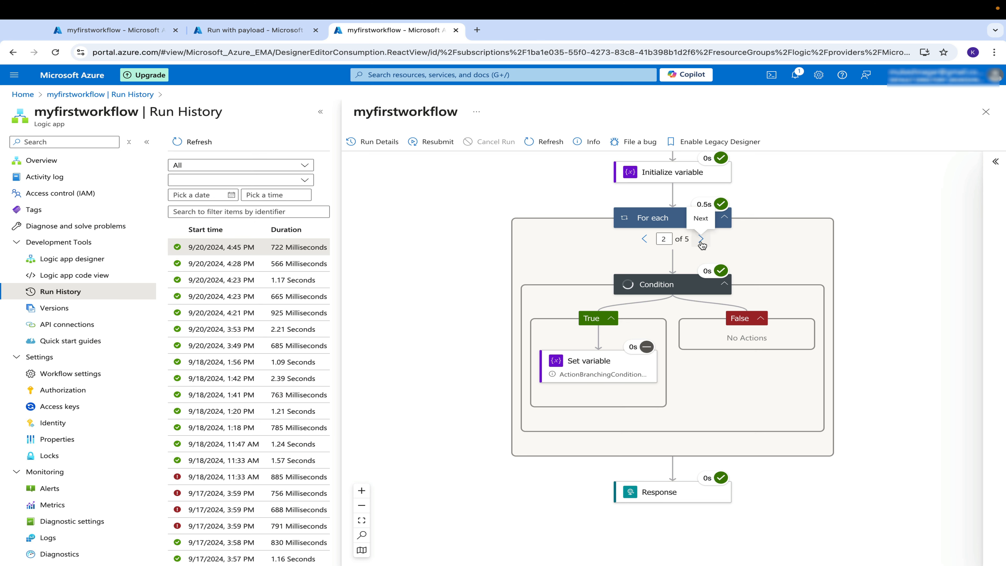
pyautogui.click(700, 239)
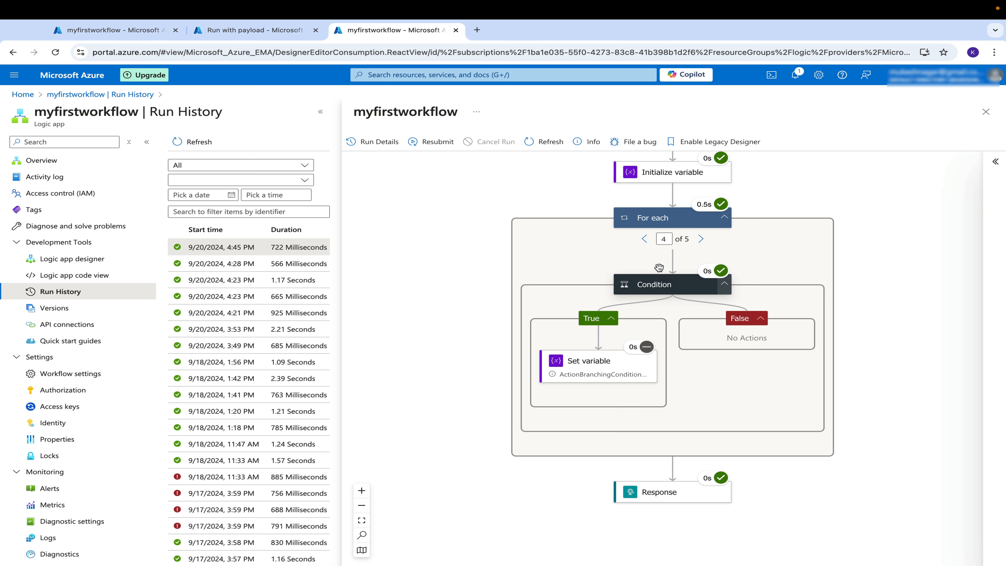
# Open the raw inputs of the For each action and go back to the run view.
pyautogui.click(651, 218)
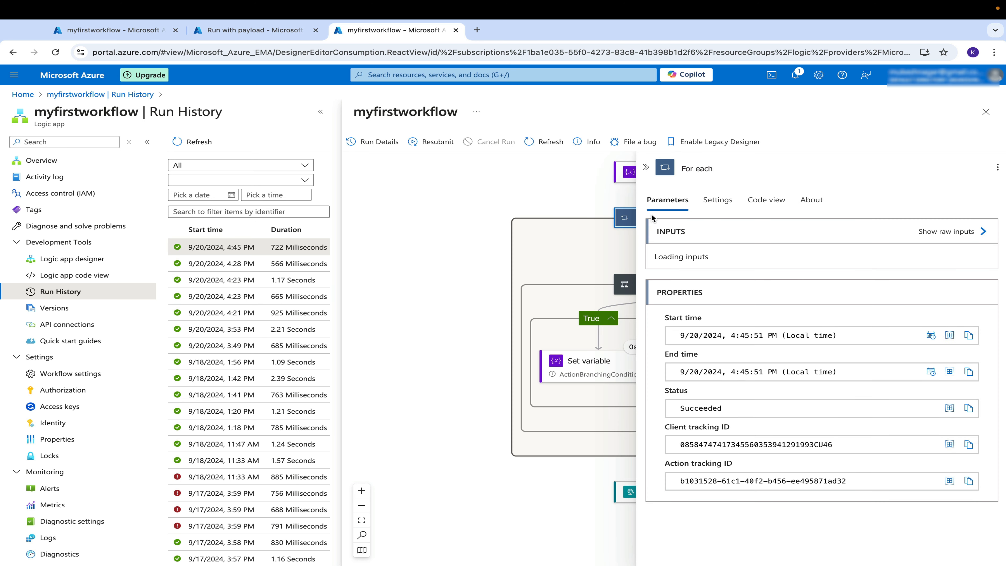
pyautogui.click(952, 231)
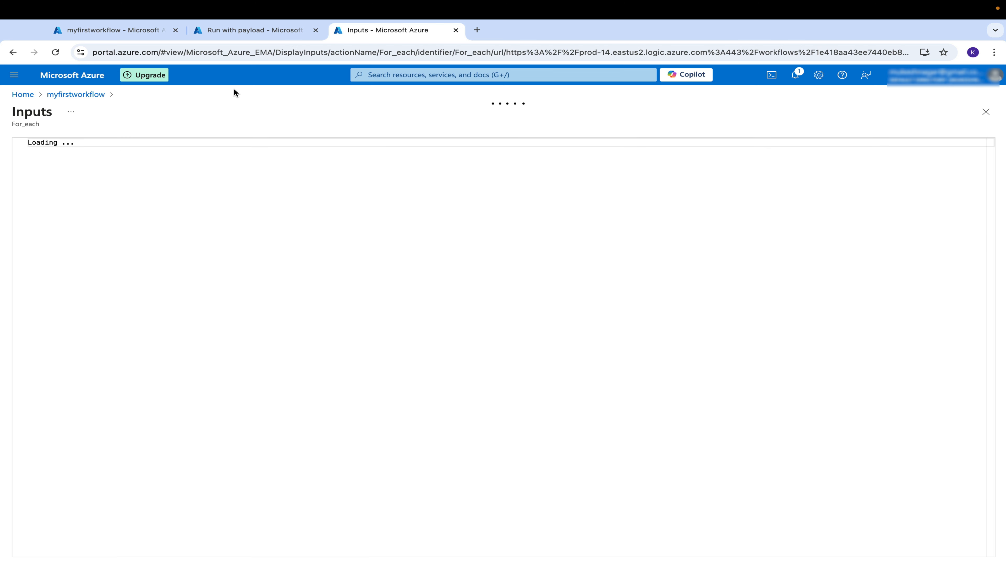
pyautogui.click(12, 55)
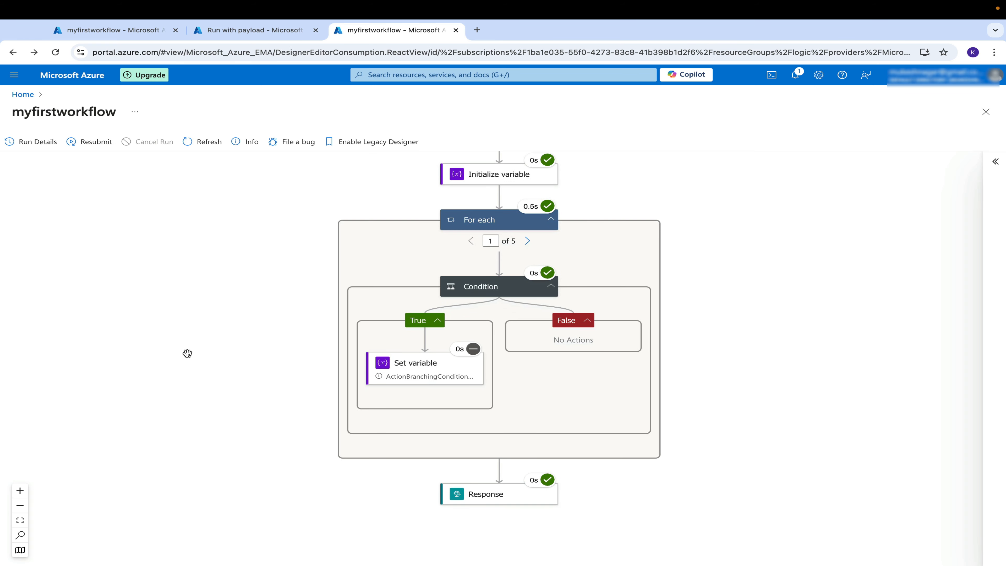
# View the logic app run details, then reopen the latest run from myfirstworkflow's overview.
pyautogui.click(35, 144)
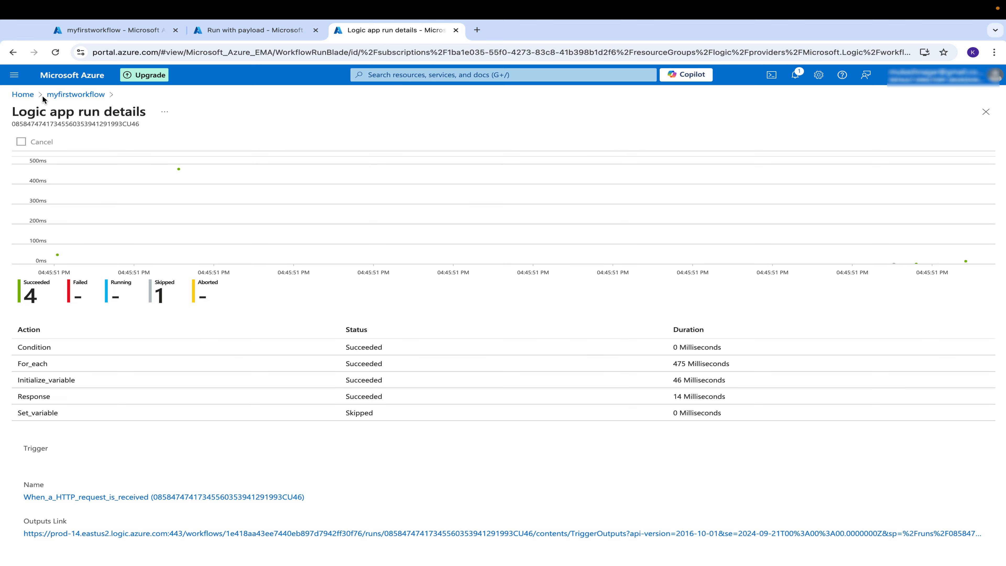
pyautogui.click(55, 98)
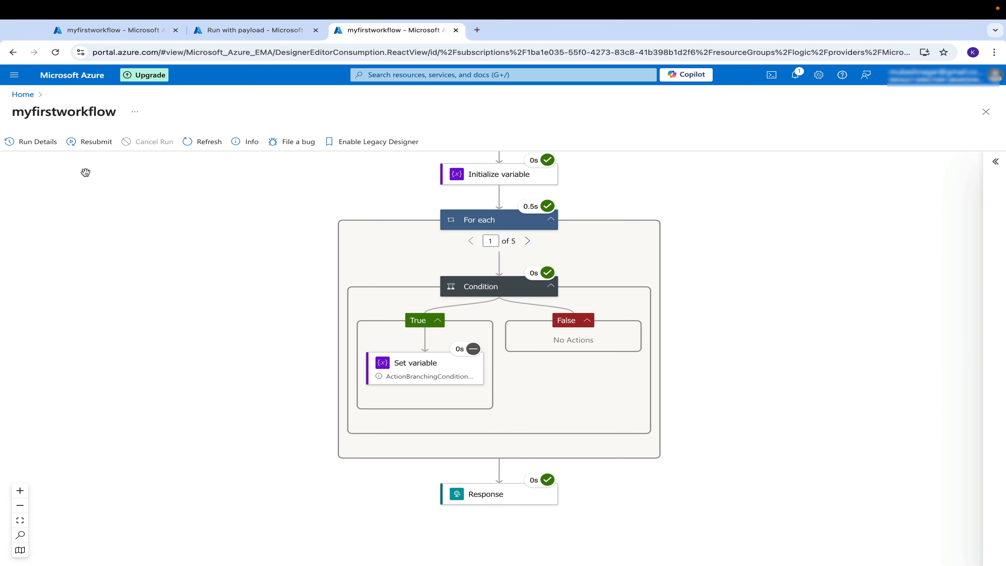
pyautogui.click(25, 95)
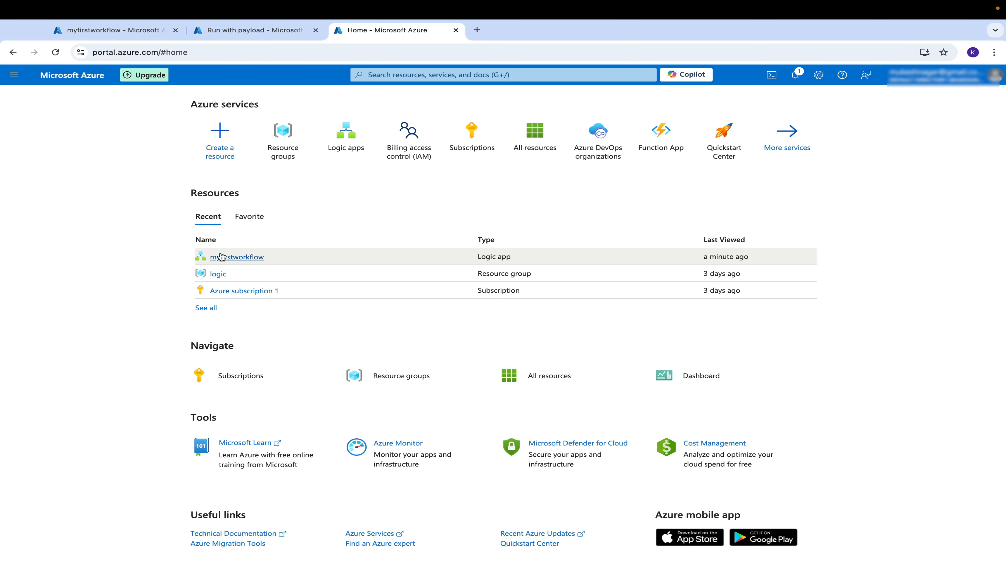
pyautogui.click(221, 256)
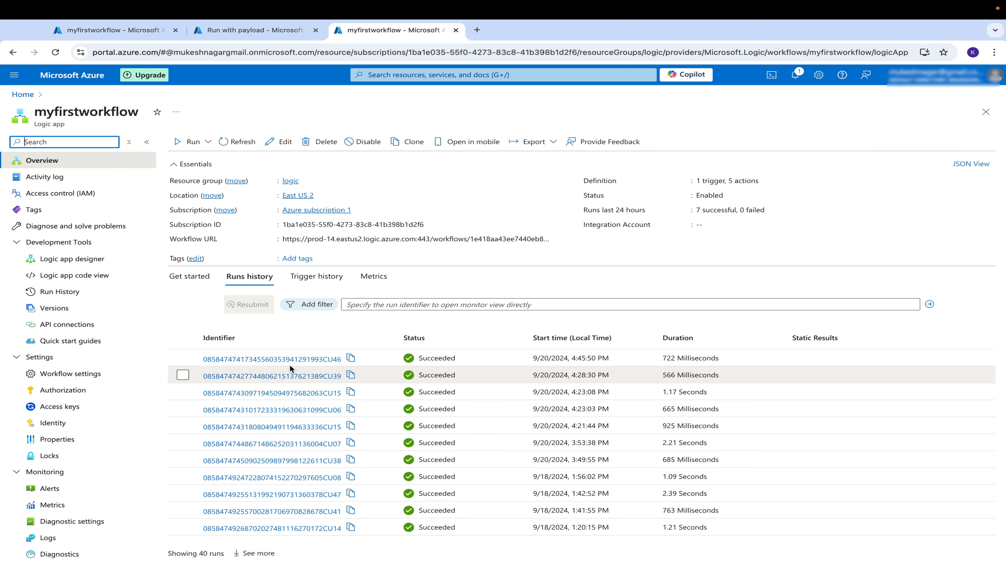
pyautogui.click(293, 359)
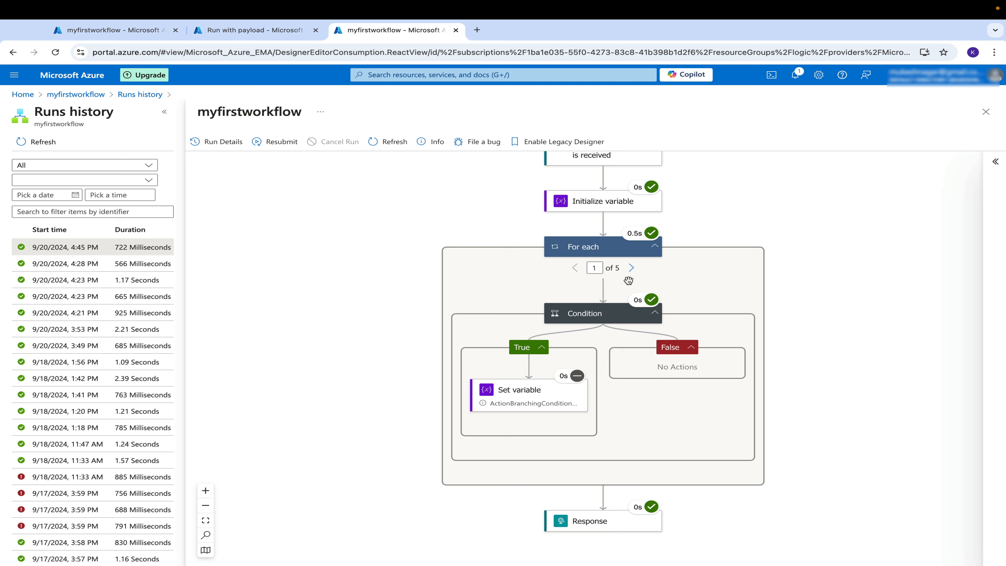
# Advance the For each loop from the first to the fifth iteration in the reopened run.
pyautogui.click(632, 270)
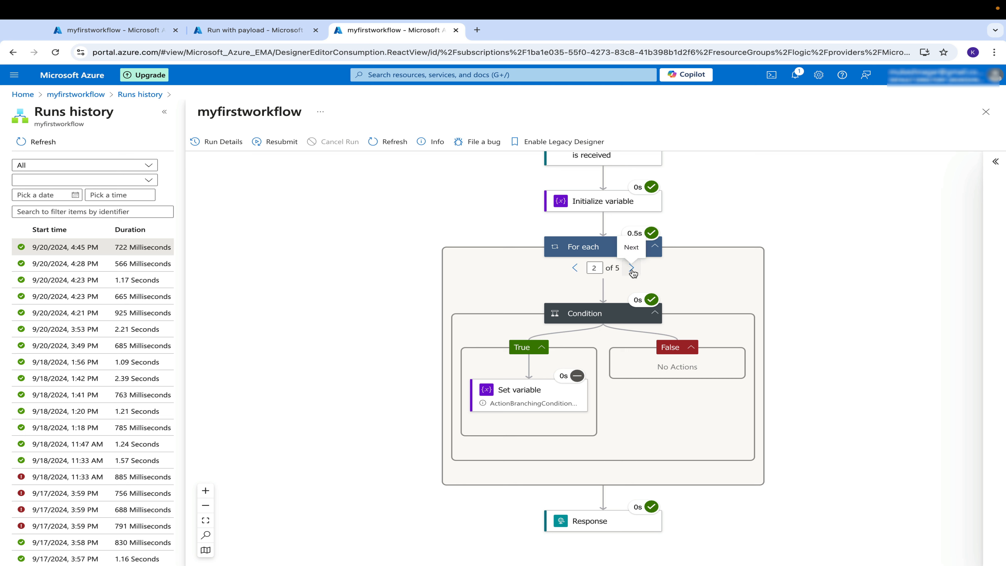
pyautogui.click(632, 269)
pyautogui.click(632, 270)
pyautogui.click(631, 269)
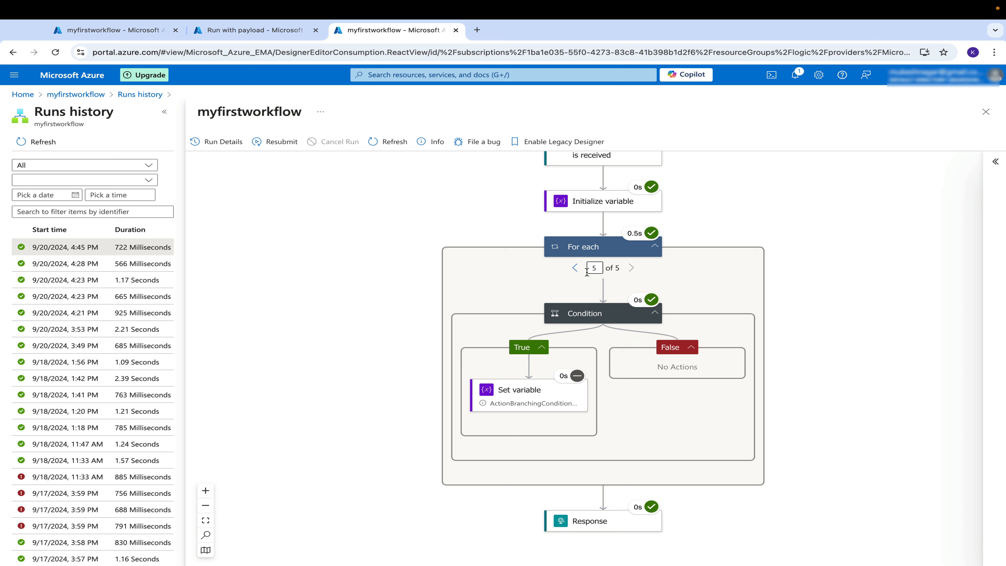
# Examine the foreachItems inputs of the For each action and return to the first iteration.
pyautogui.click(586, 248)
pyautogui.scroll(-5, 750, 340)
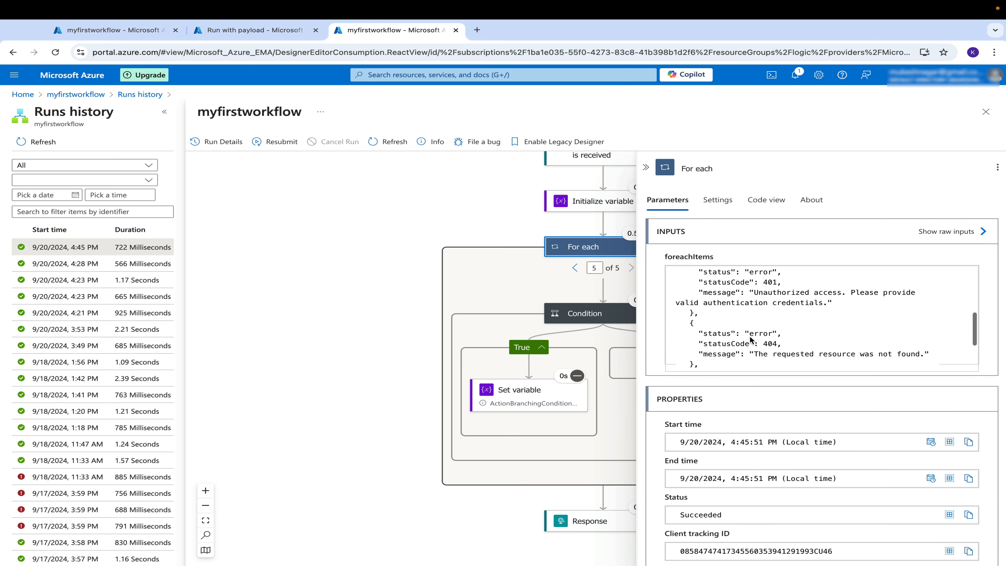
pyautogui.click(575, 270)
pyautogui.click(575, 268)
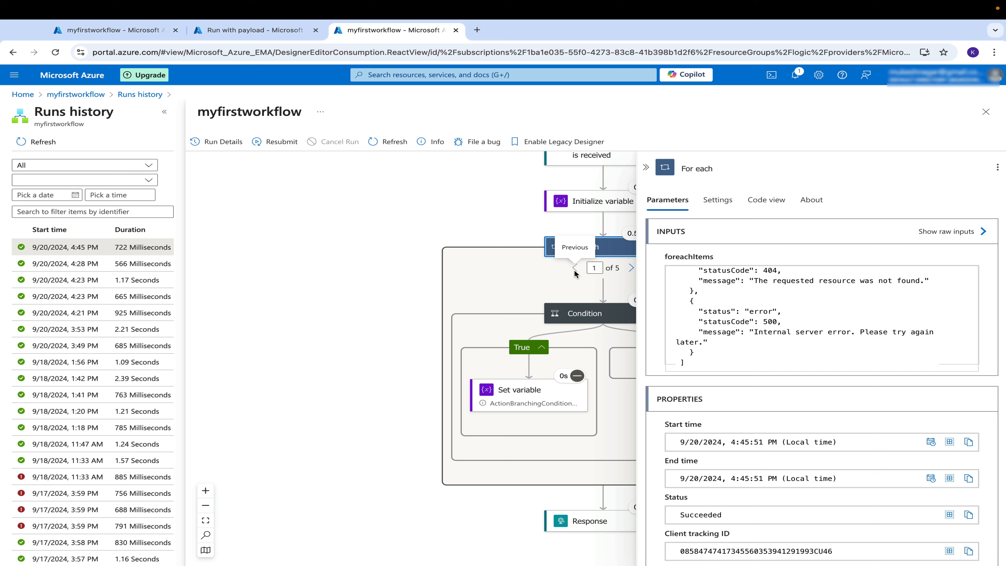
# Inspect the Condition's expressionResult across the For each iterations, from the first to the fifth.
pyautogui.click(590, 314)
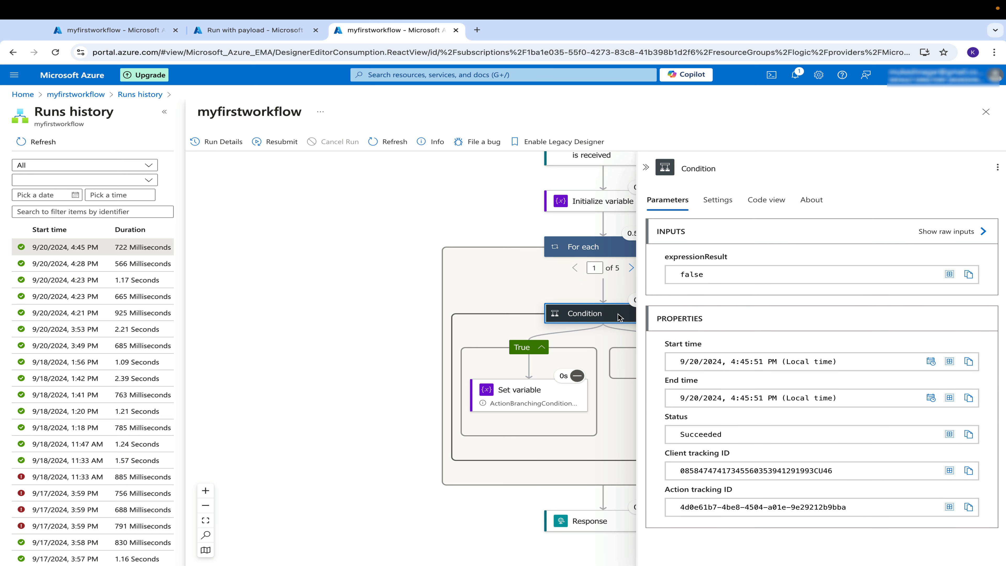
pyautogui.click(631, 269)
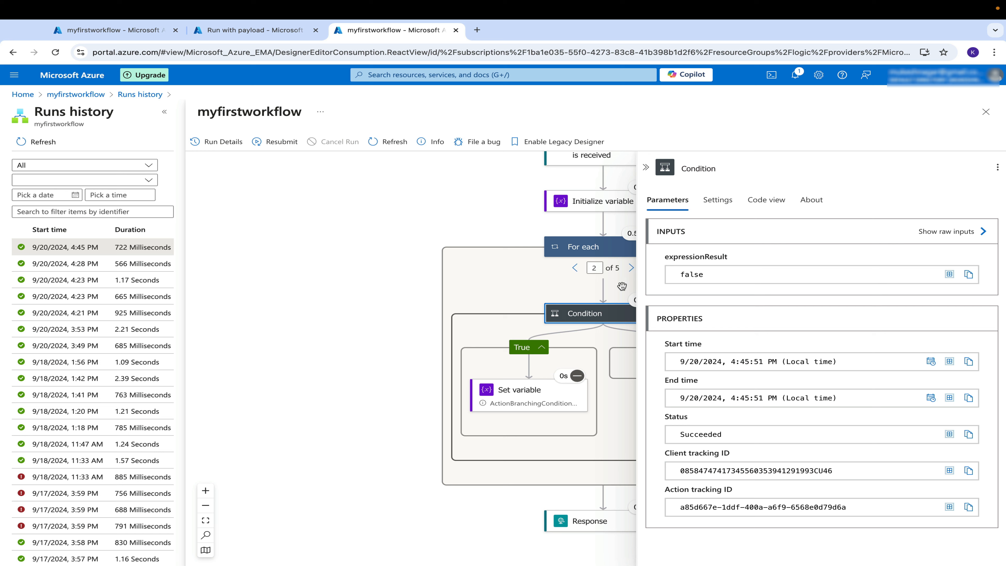
pyautogui.click(617, 357)
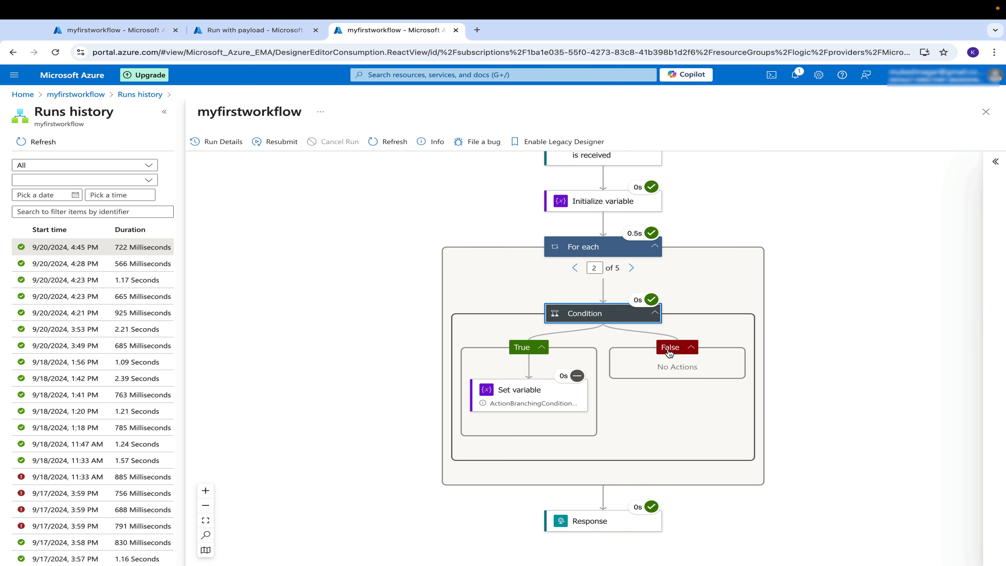
pyautogui.click(677, 348)
pyautogui.click(605, 319)
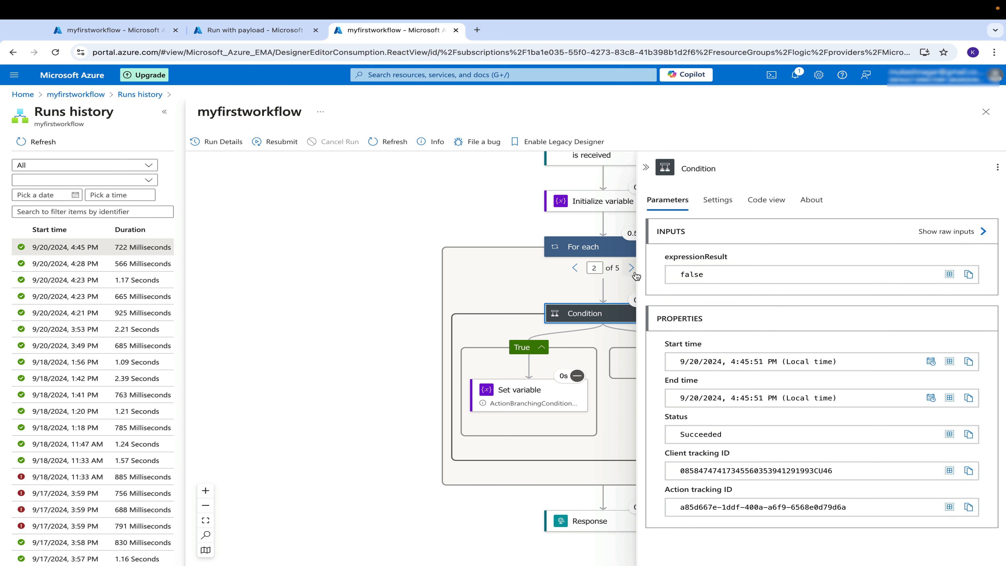
pyautogui.click(631, 268)
pyautogui.click(631, 268)
pyautogui.click(631, 268)
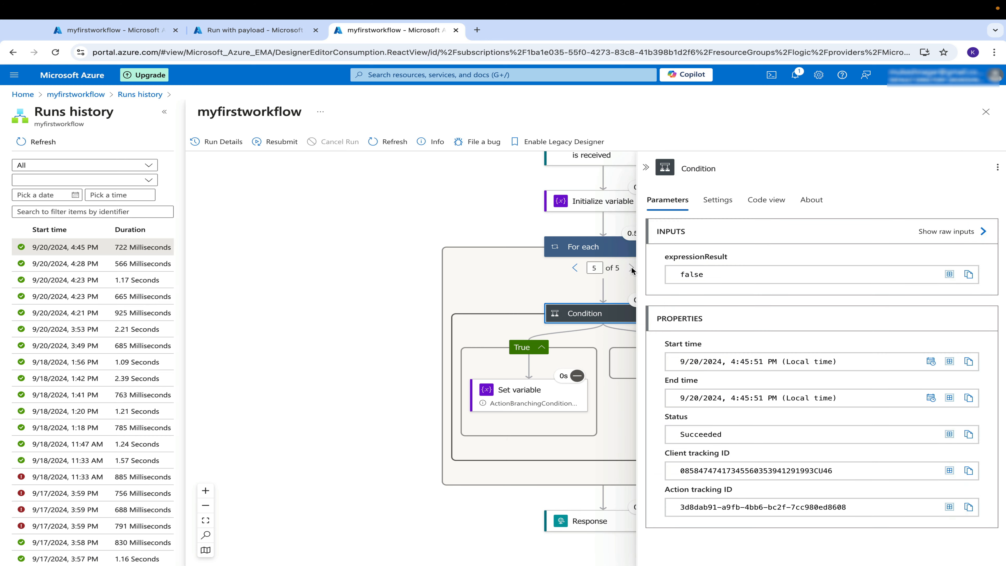
# In the designer tab, set the Condition's comparison value to lowercase "success" and save the workflow.
pyautogui.click(138, 32)
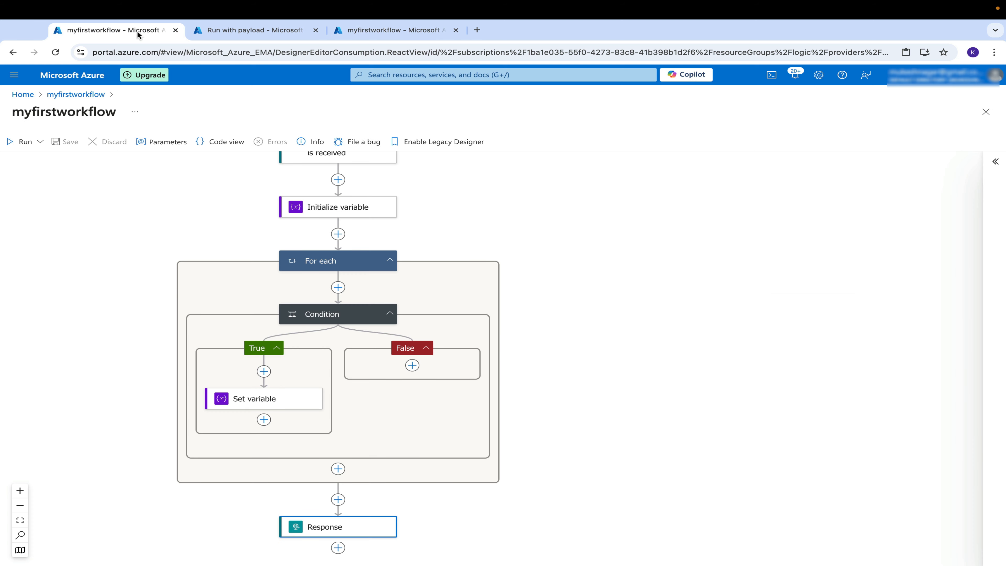
pyautogui.scroll(1, 304, 315)
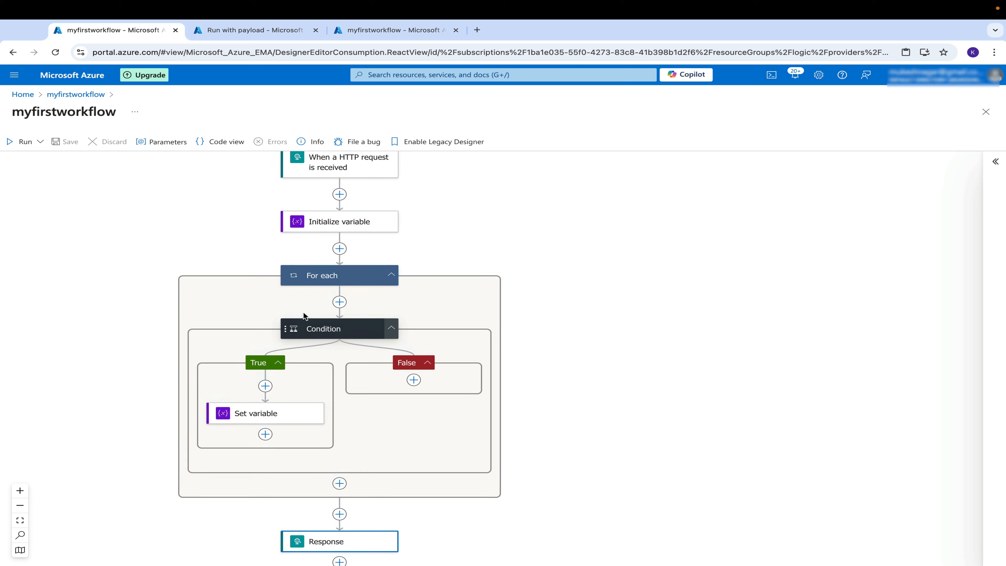
pyautogui.click(320, 332)
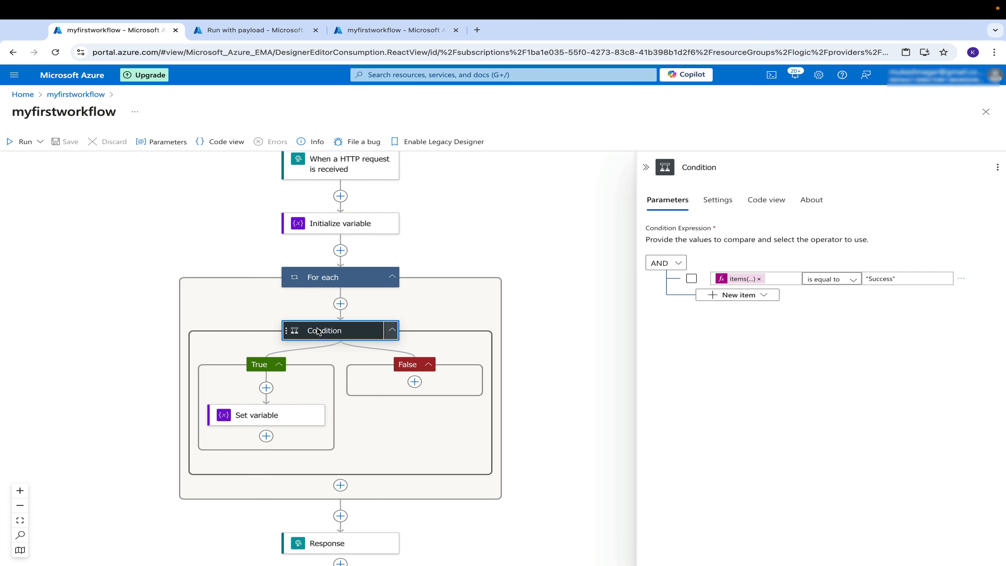
pyautogui.click(871, 279)
pyautogui.press('BackSpace')
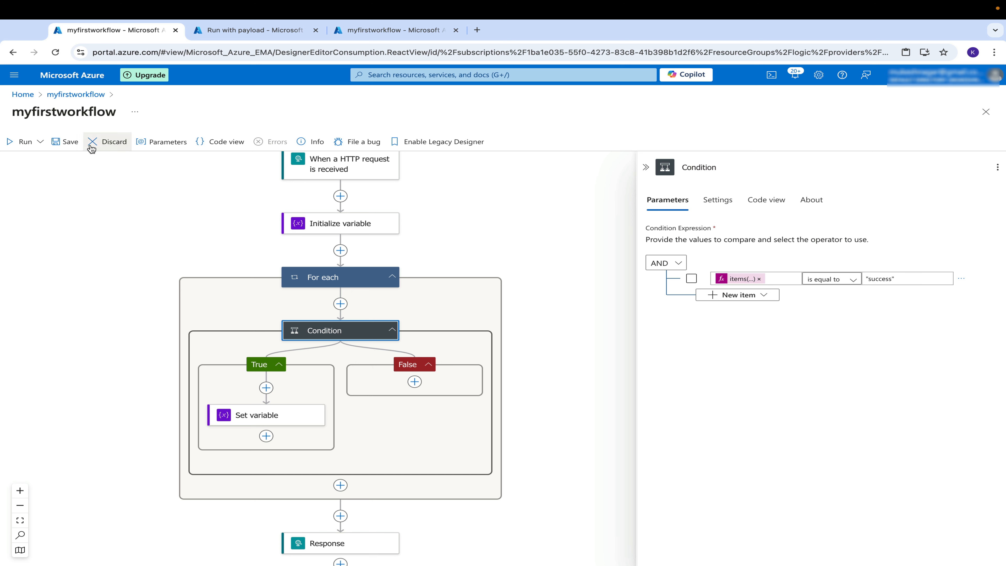
pyautogui.click(64, 141)
# In the Run with payload tab, run the saved workflow again as a POST with the existing JSON array body.
pyautogui.click(226, 32)
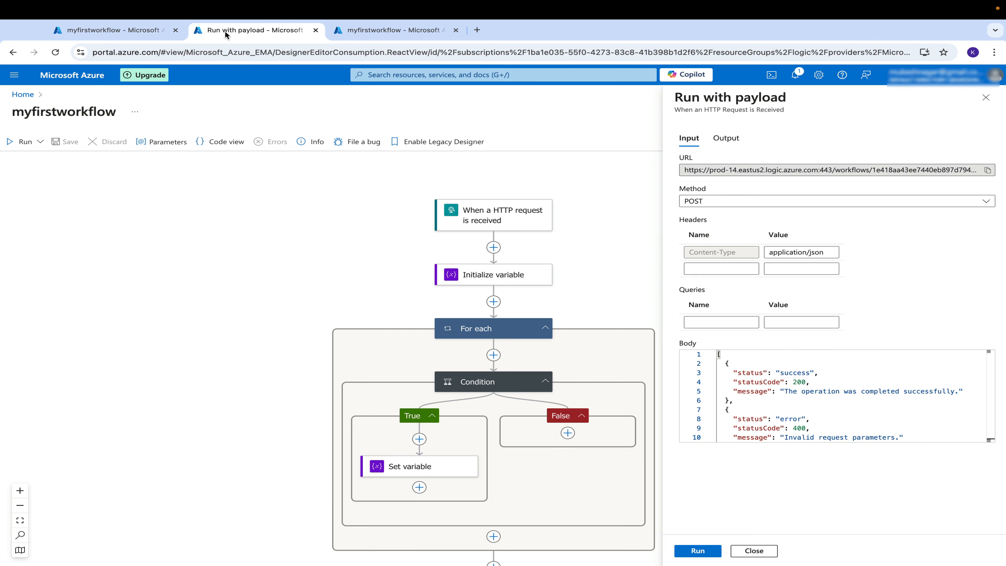
pyautogui.click(410, 35)
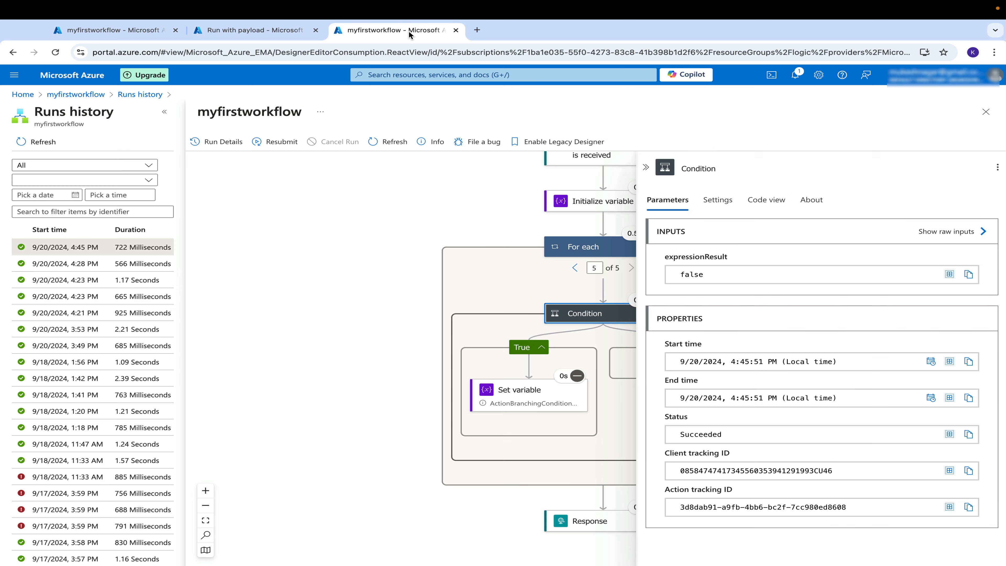
pyautogui.click(260, 33)
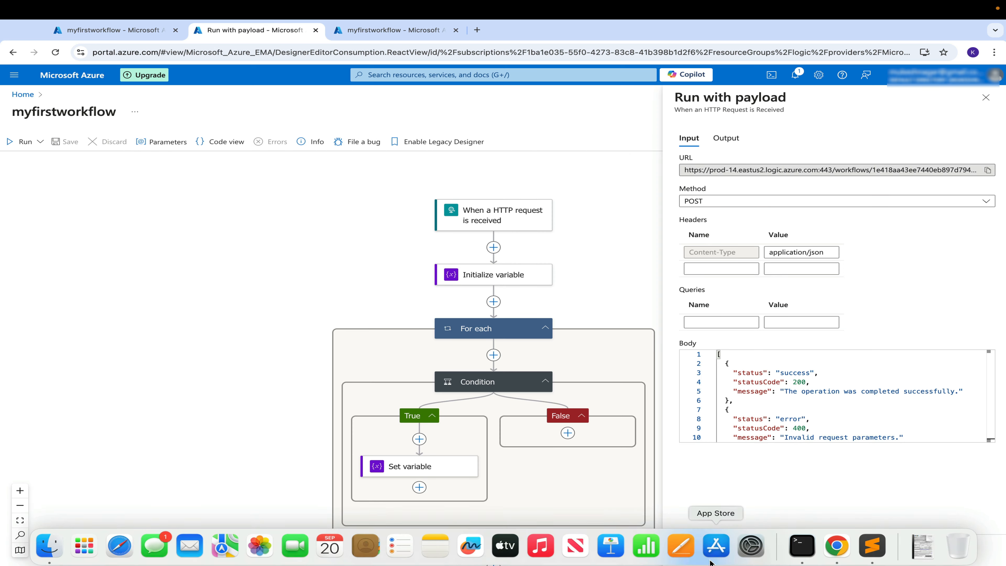
pyautogui.click(707, 552)
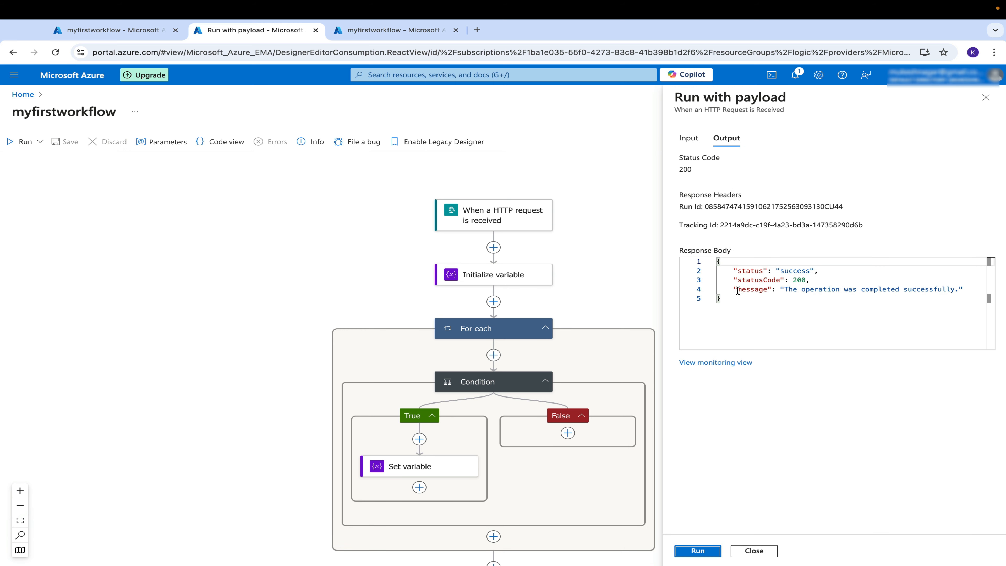
# Refresh the runs history in its browser tab and open the newest run, started 9/20/2024, 4:48 PM.
pyautogui.click(392, 31)
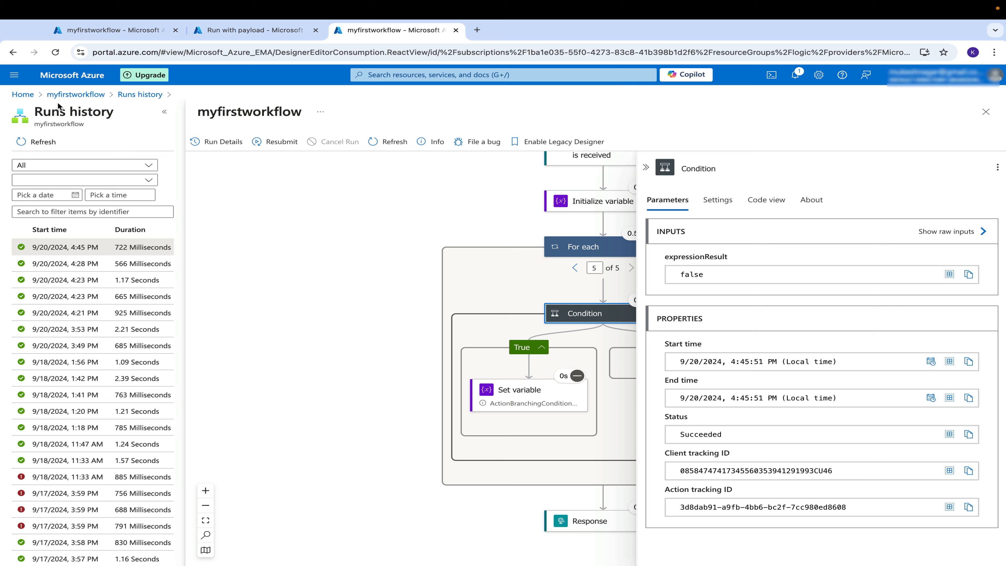
pyautogui.click(46, 143)
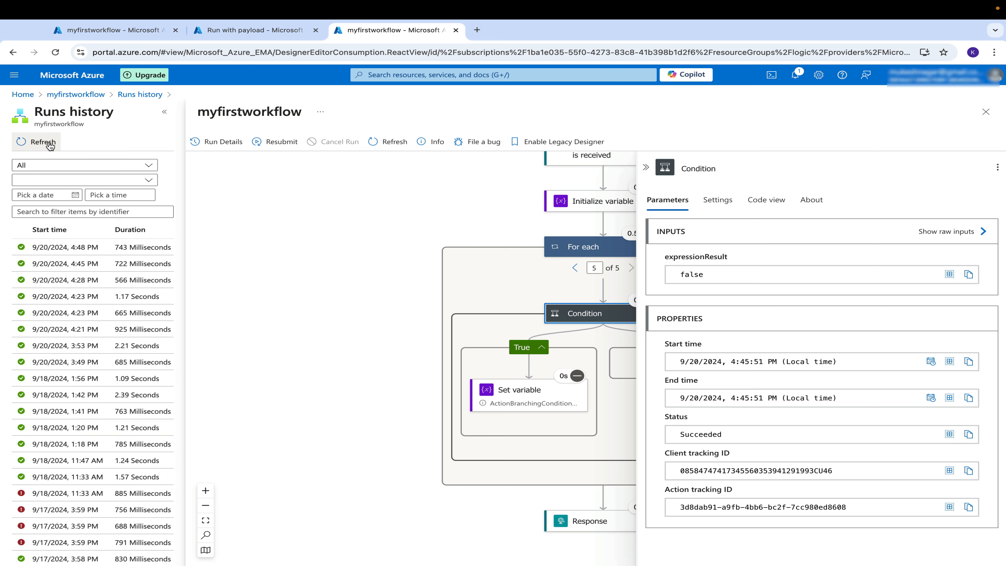
pyautogui.click(63, 248)
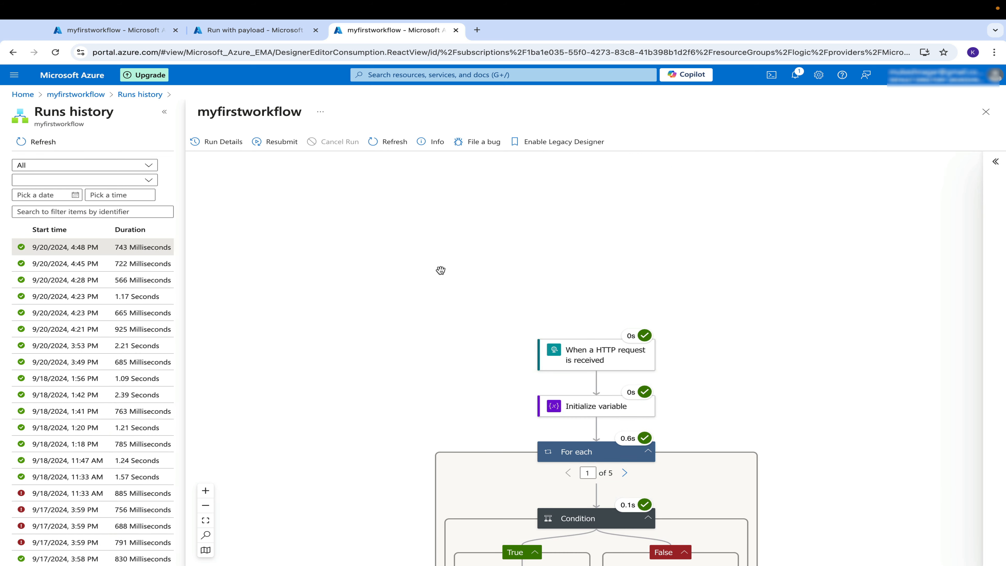
# Check the new run's For each loop from the first to the fifth iteration and return to the payload run's response output.
pyautogui.scroll(-6, 441, 271)
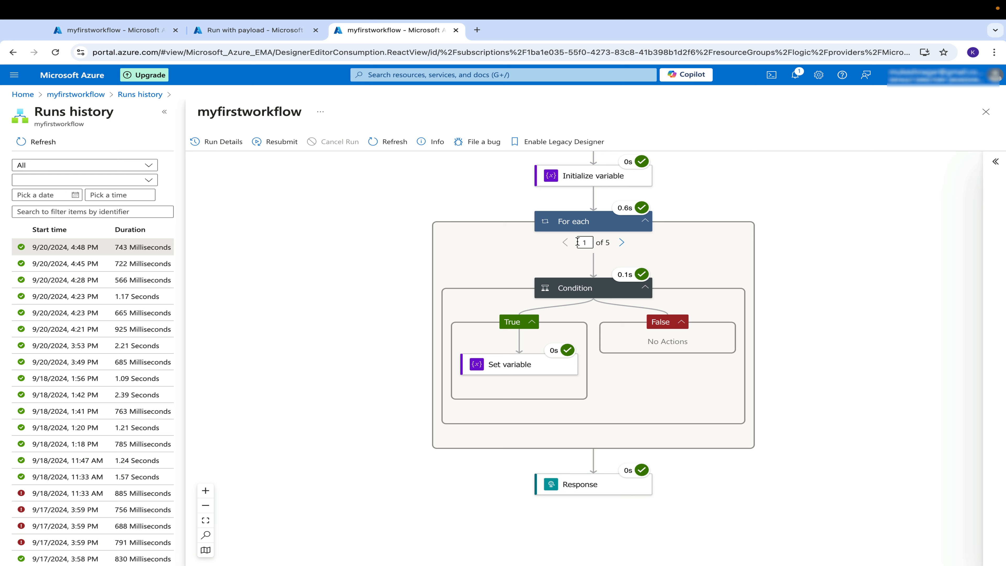
pyautogui.click(623, 243)
pyautogui.click(623, 242)
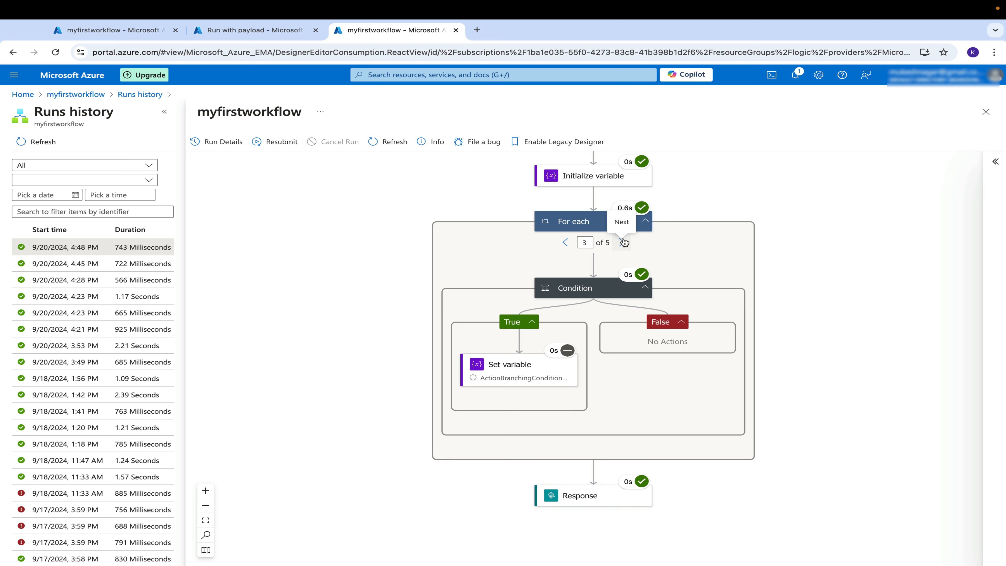
pyautogui.click(623, 242)
pyautogui.click(623, 242)
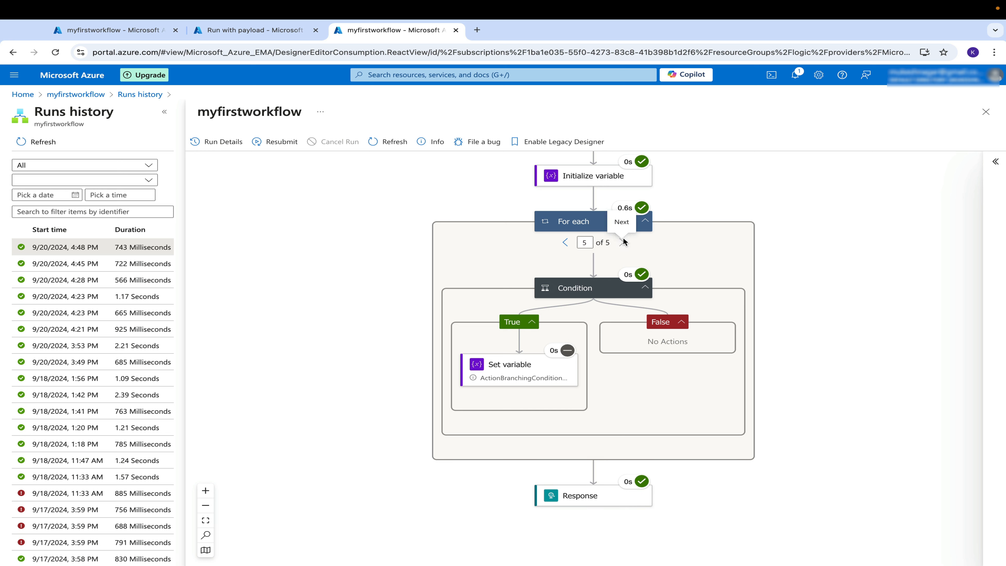
pyautogui.click(268, 31)
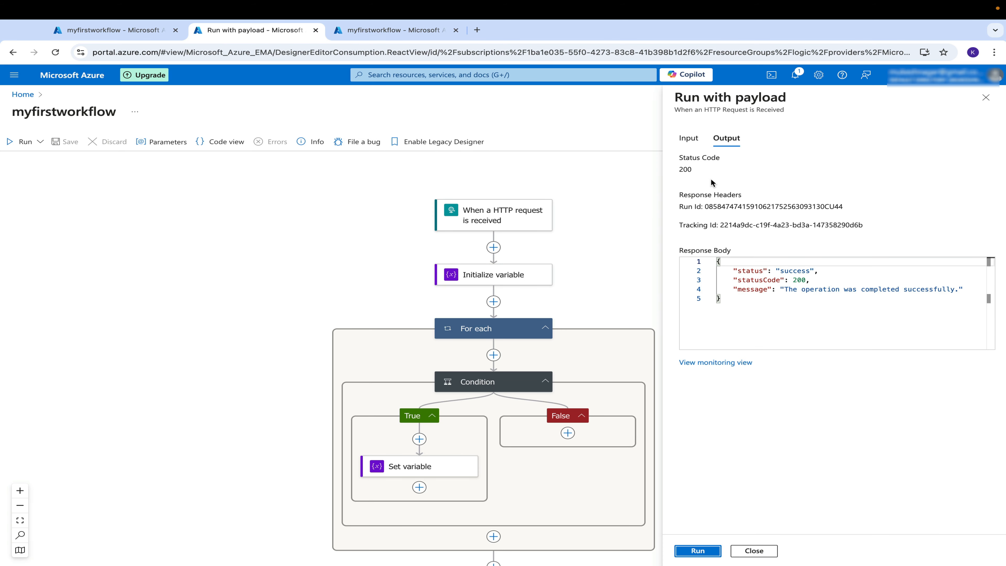